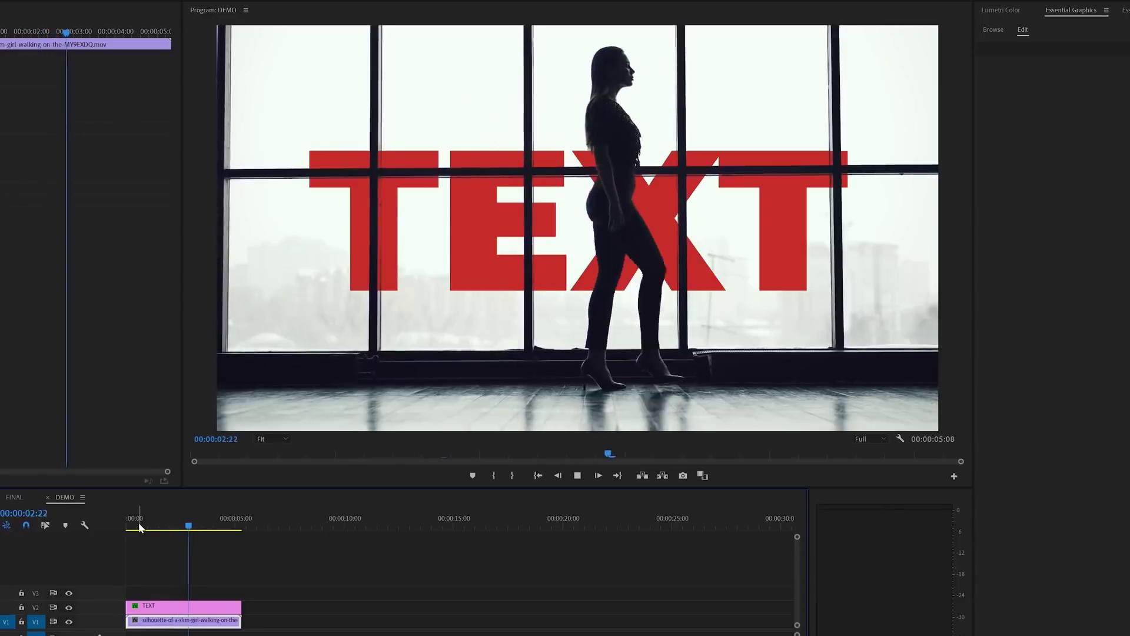
Stop the DEMO sequence's playback before switching to the desert runner project.
{"action": "key", "text": "space"}
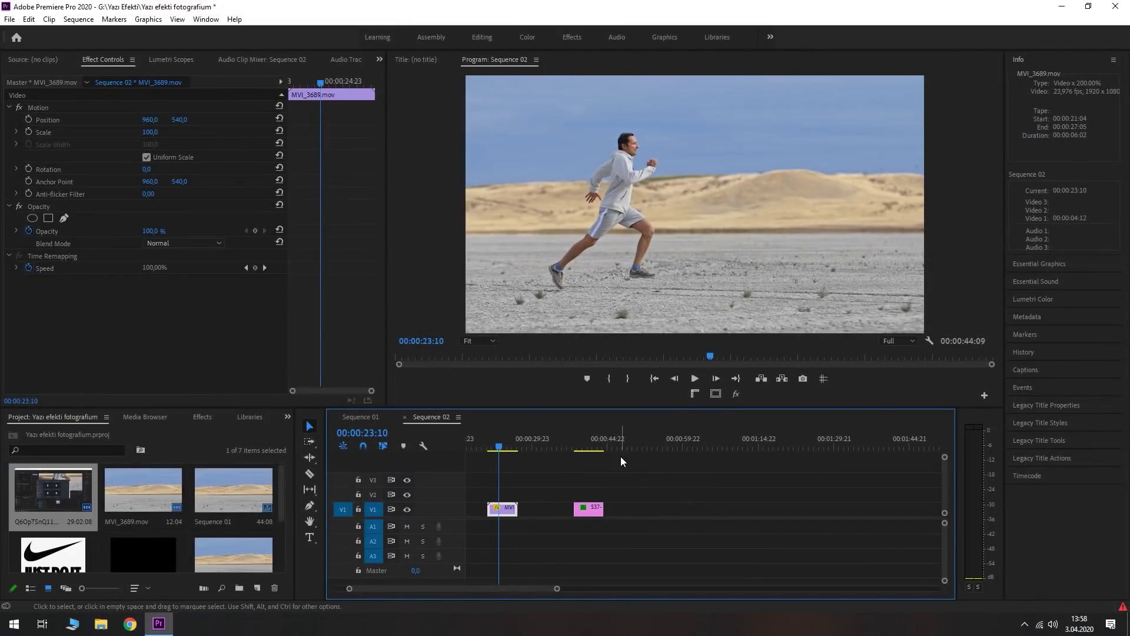
Play Sequence 01 to watch the Nike swoosh and JUST DO IT appear behind the runner.
{"action": "left_click", "coordinate": [382, 419]}
{"action": "mouse_move", "coordinate": [492, 446]}
{"action": "left_mouse_down"}
{"action": "mouse_move", "coordinate": [510, 450]}
{"action": "mouse_move", "coordinate": [493, 450]}
{"action": "left_mouse_up"}
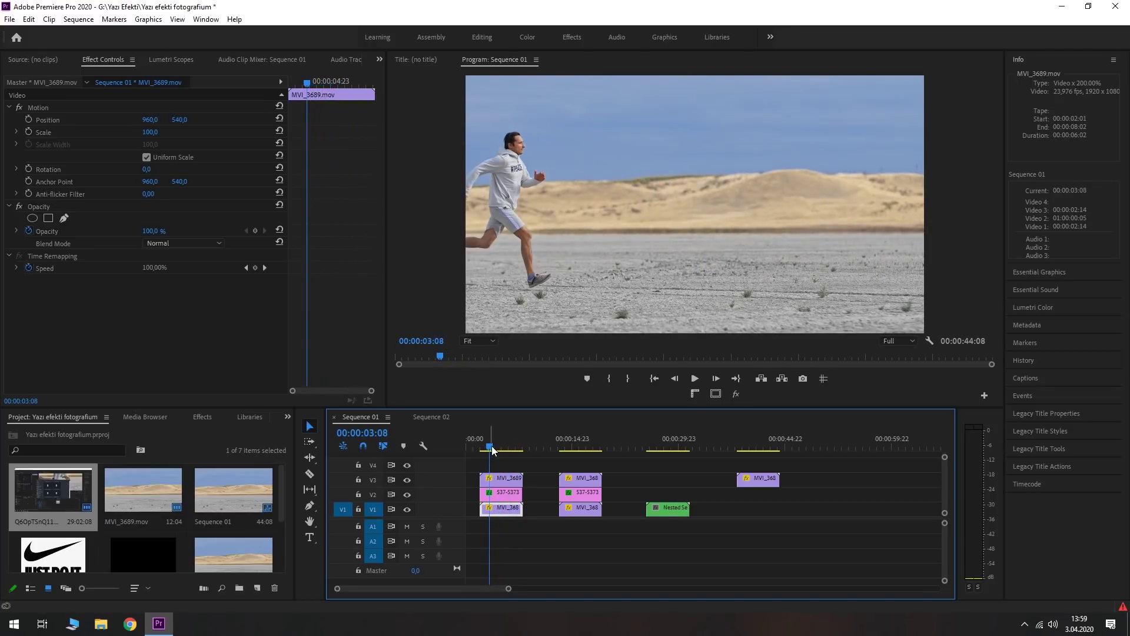
{"action": "key", "text": "space"}
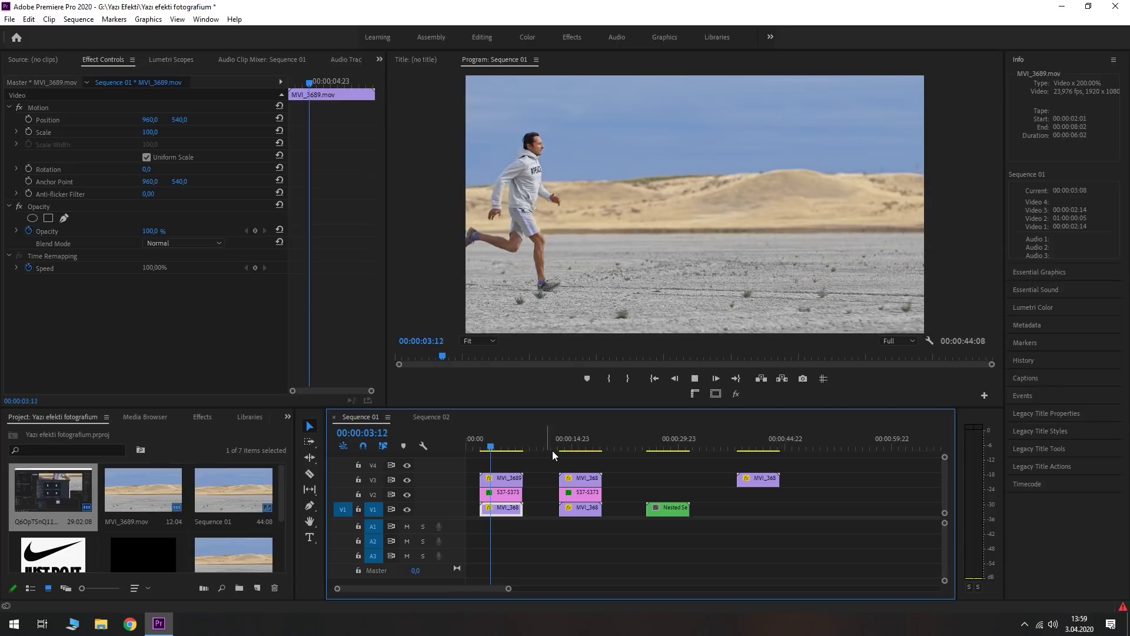
{"action": "key", "text": "space"}
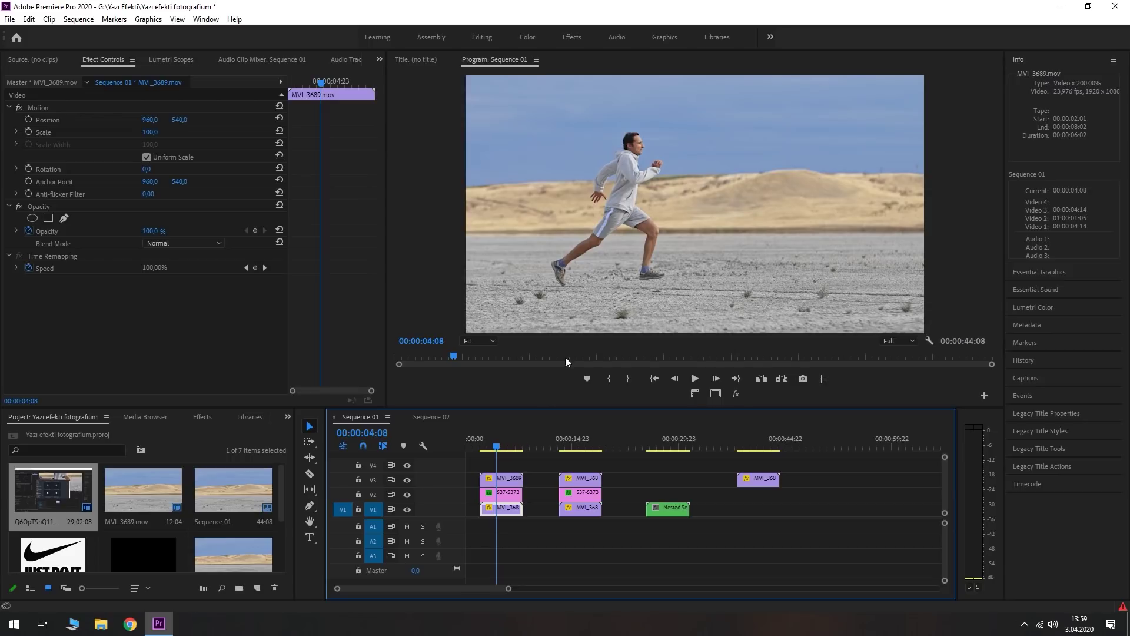
{"action": "key", "text": "space"}
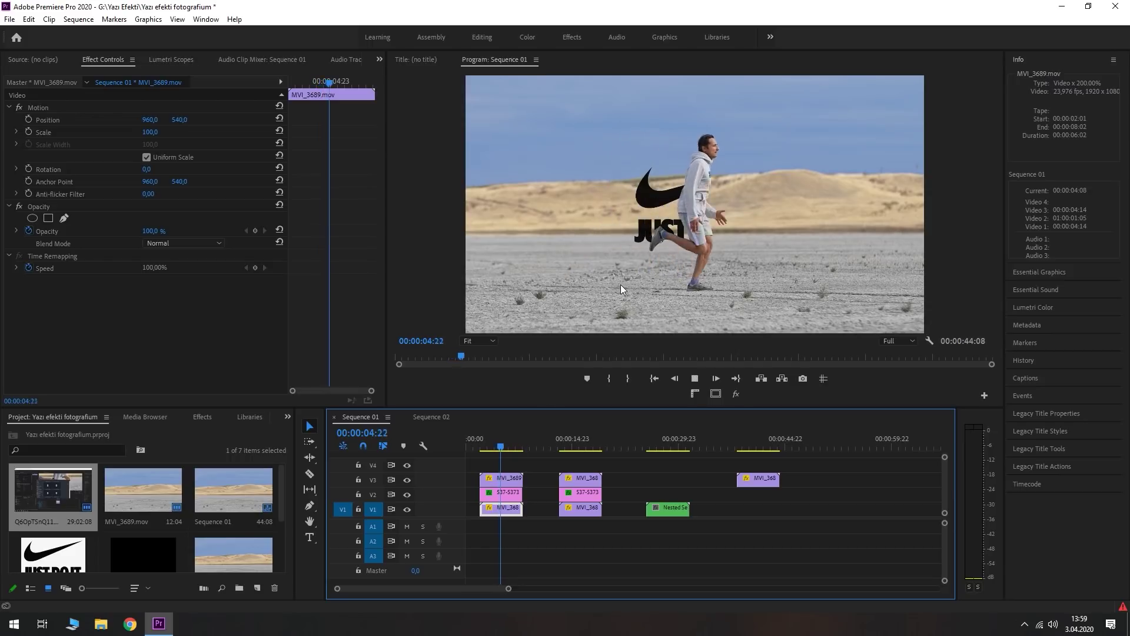
{"action": "key", "text": "space"}
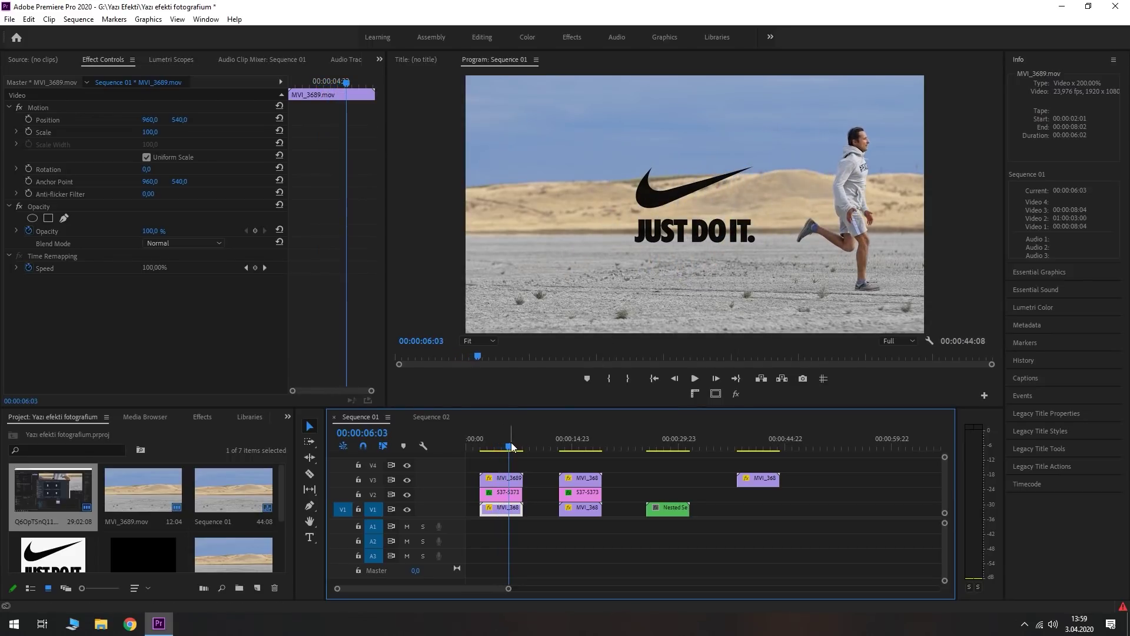
Review the runner clip in Sequence 02 and return the playhead to 00:00:23:04.
{"action": "left_click", "coordinate": [441, 419]}
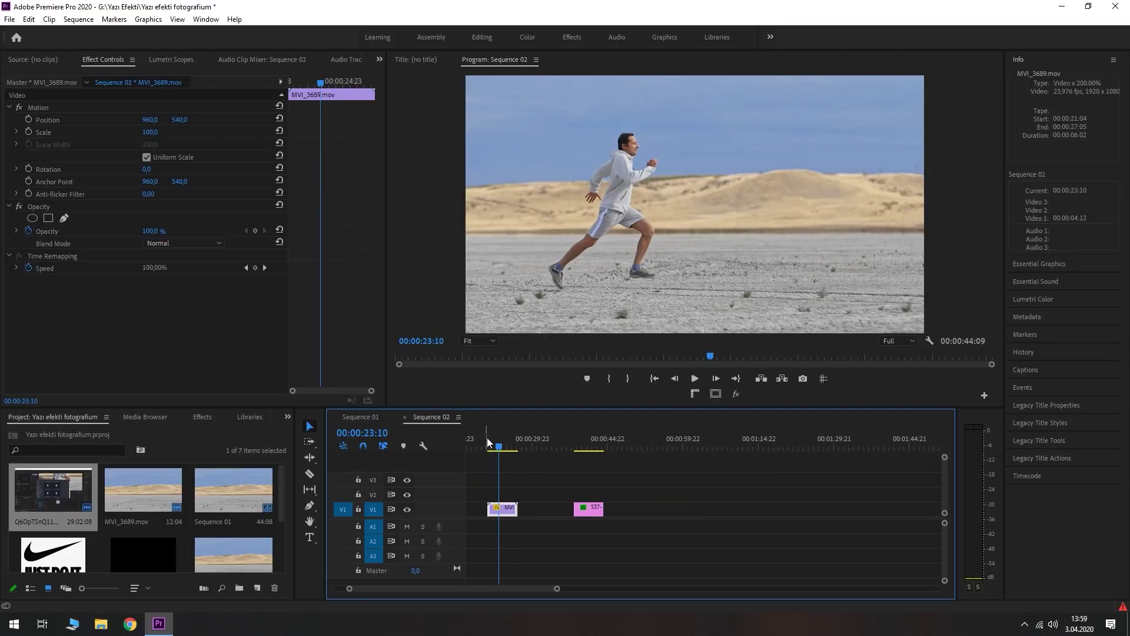
{"action": "left_click_drag", "start_coordinate": [498, 447], "coordinate": [490, 448]}
{"action": "key", "text": "space"}
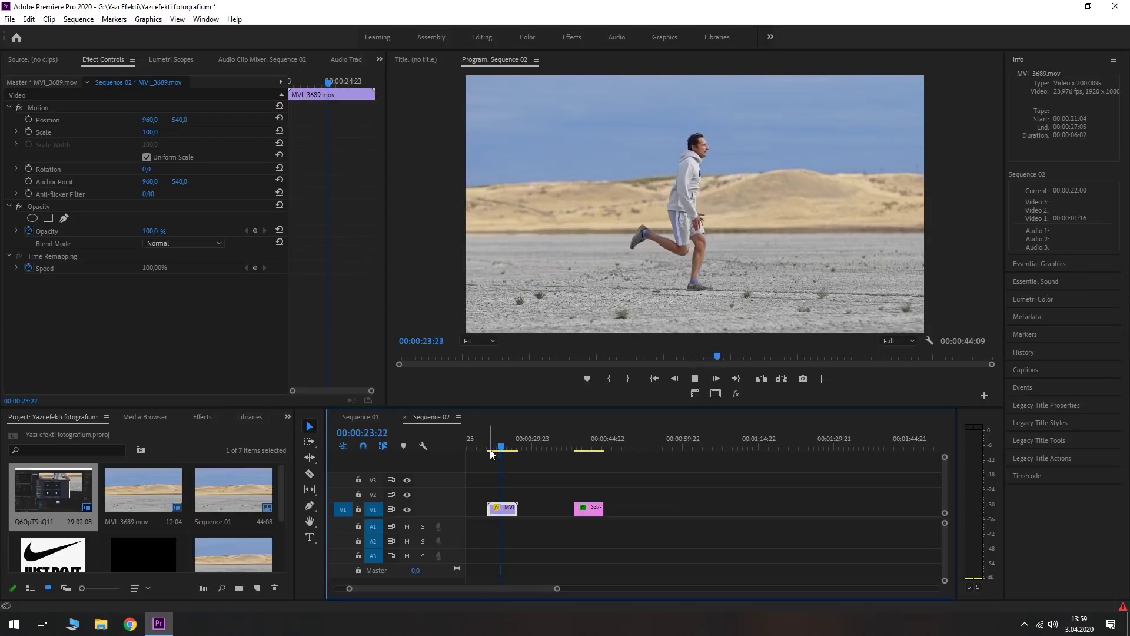
{"action": "key", "text": "space"}
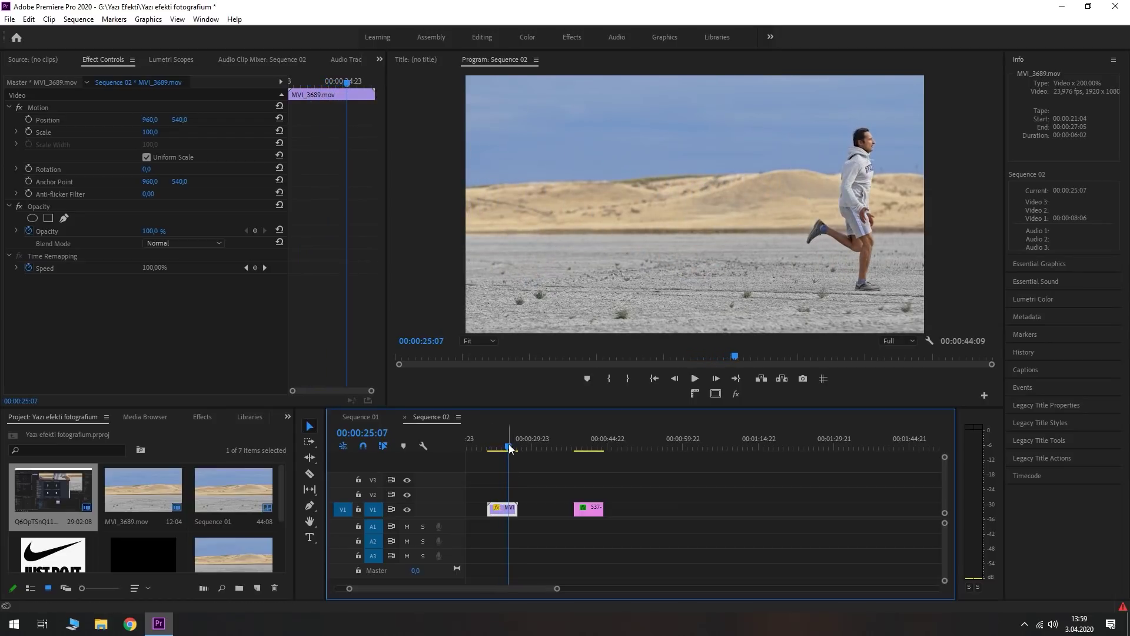
{"action": "left_click_drag", "start_coordinate": [512, 450], "coordinate": [499, 452]}
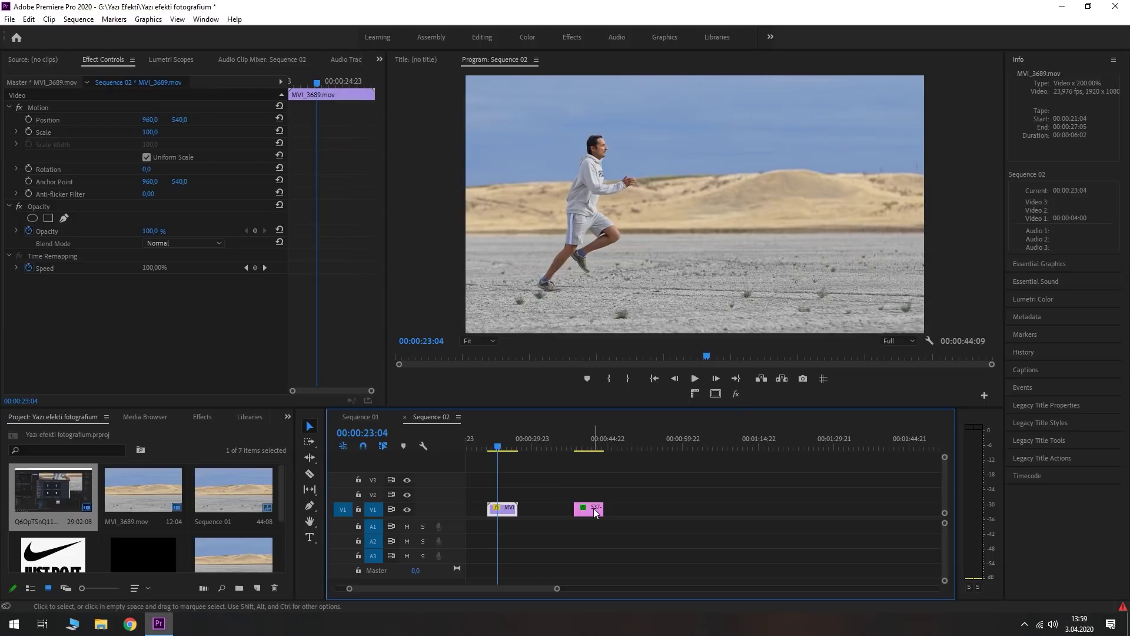
Place the Nike logo clip on V2 above the runner clip and align it with the playhead.
{"action": "mouse_move", "coordinate": [595, 512]}
{"action": "left_mouse_down"}
{"action": "mouse_move", "coordinate": [508, 493]}
{"action": "mouse_move", "coordinate": [565, 497]}
{"action": "left_mouse_up"}
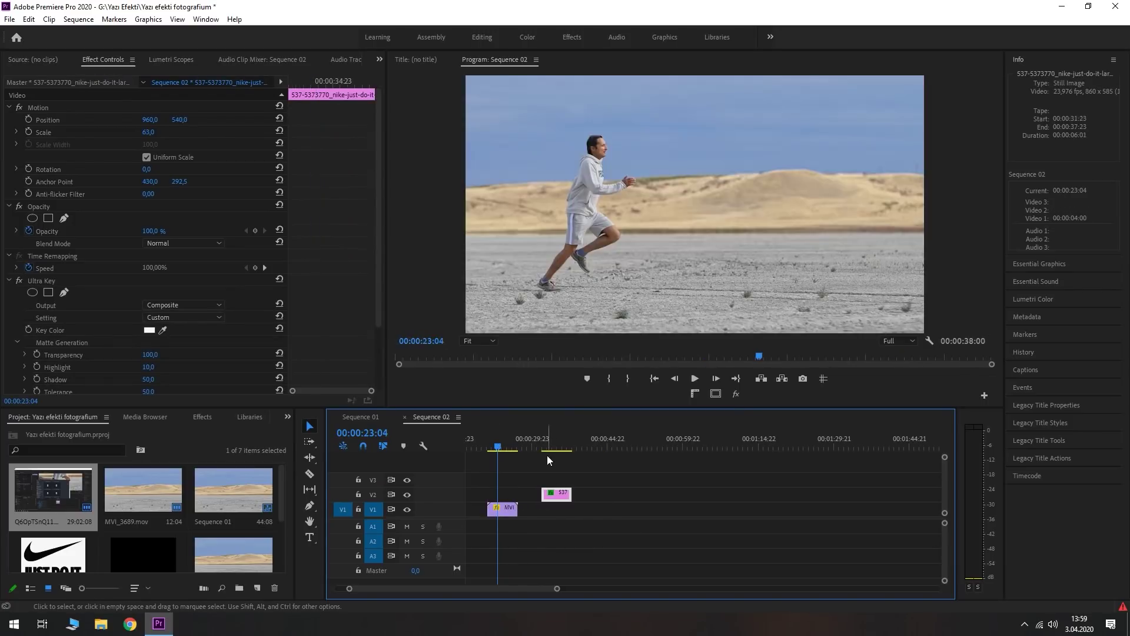
{"action": "left_click", "coordinate": [504, 511]}
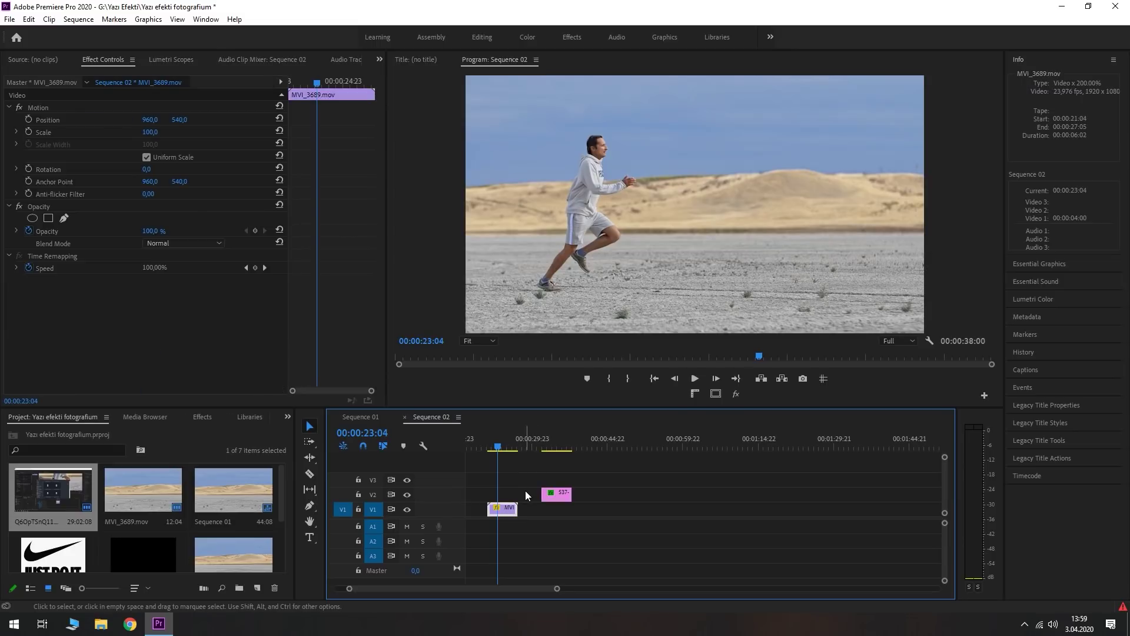
{"action": "left_click", "coordinate": [554, 452]}
{"action": "left_click_drag", "start_coordinate": [501, 452], "coordinate": [547, 451]}
{"action": "left_click_drag", "start_coordinate": [555, 495], "coordinate": [507, 502]}
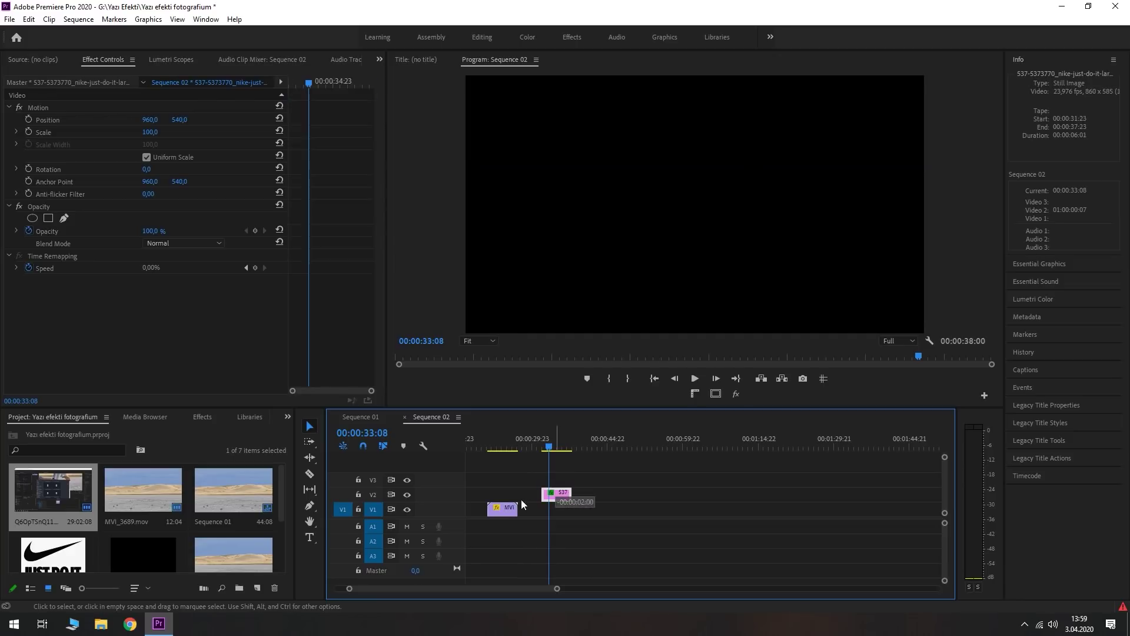
{"action": "left_click", "coordinate": [498, 450]}
{"action": "left_click_drag", "start_coordinate": [500, 451], "coordinate": [505, 469]}
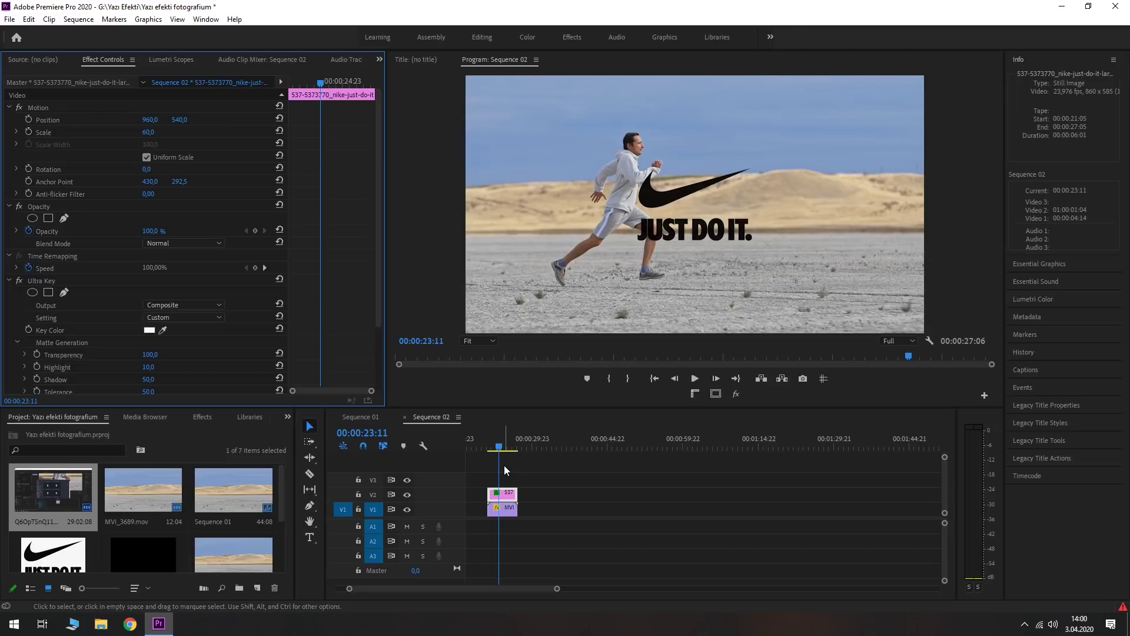
{"action": "left_click", "coordinate": [372, 416]}
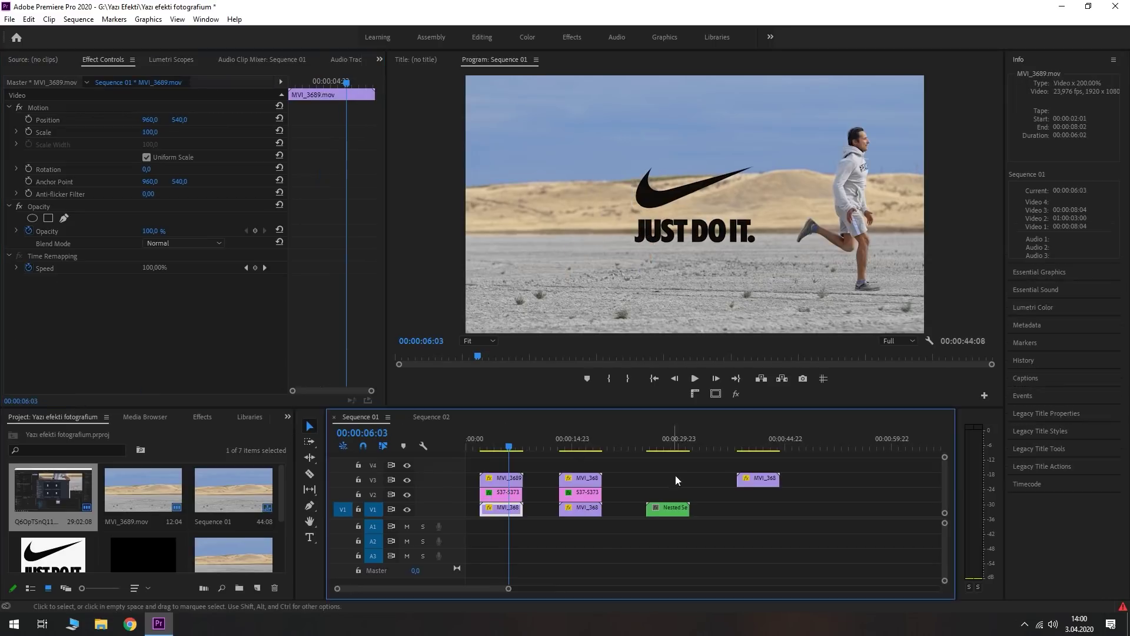
{"action": "left_click", "coordinate": [510, 495]}
{"action": "left_click_drag", "start_coordinate": [508, 449], "coordinate": [504, 451]}
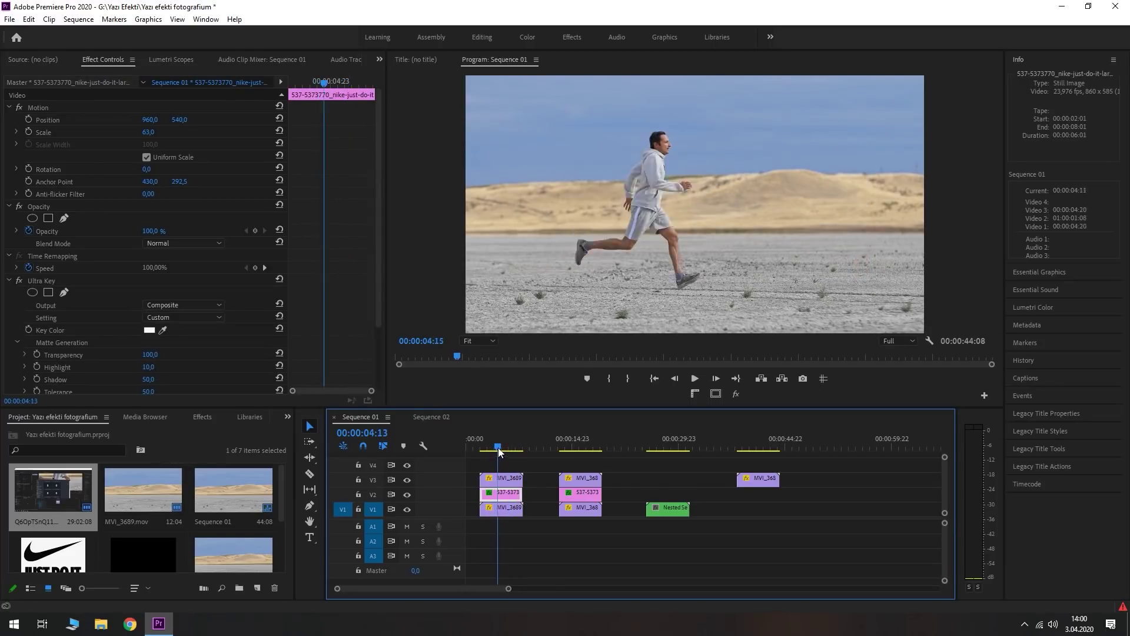
{"action": "left_click_drag", "start_coordinate": [154, 133], "coordinate": [171, 133]}
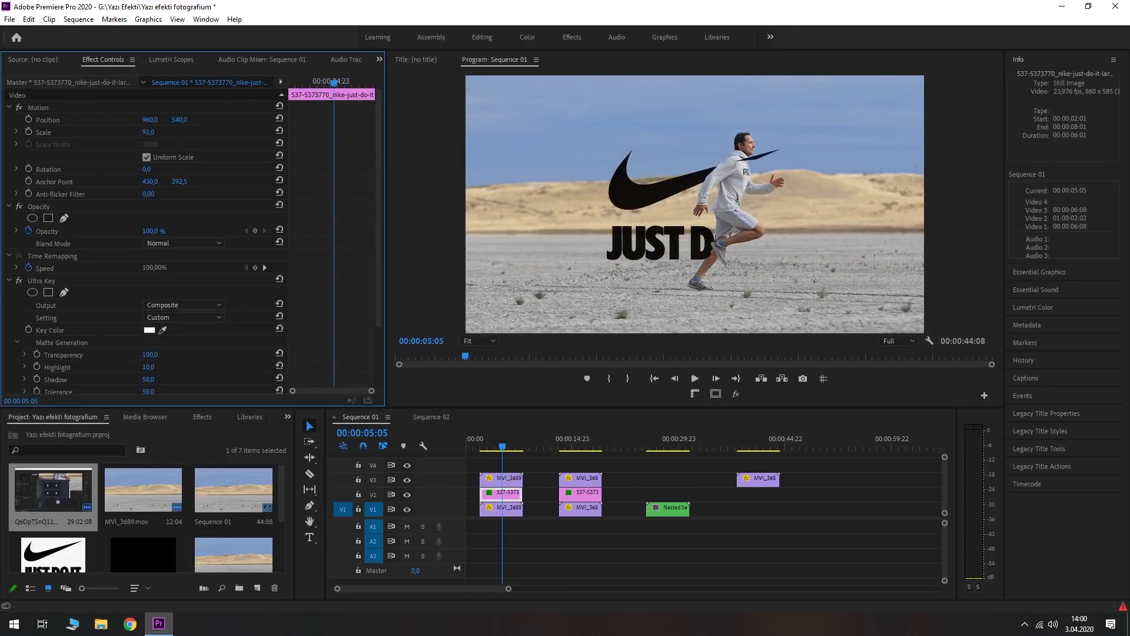
{"action": "left_click_drag", "start_coordinate": [501, 450], "coordinate": [489, 448]}
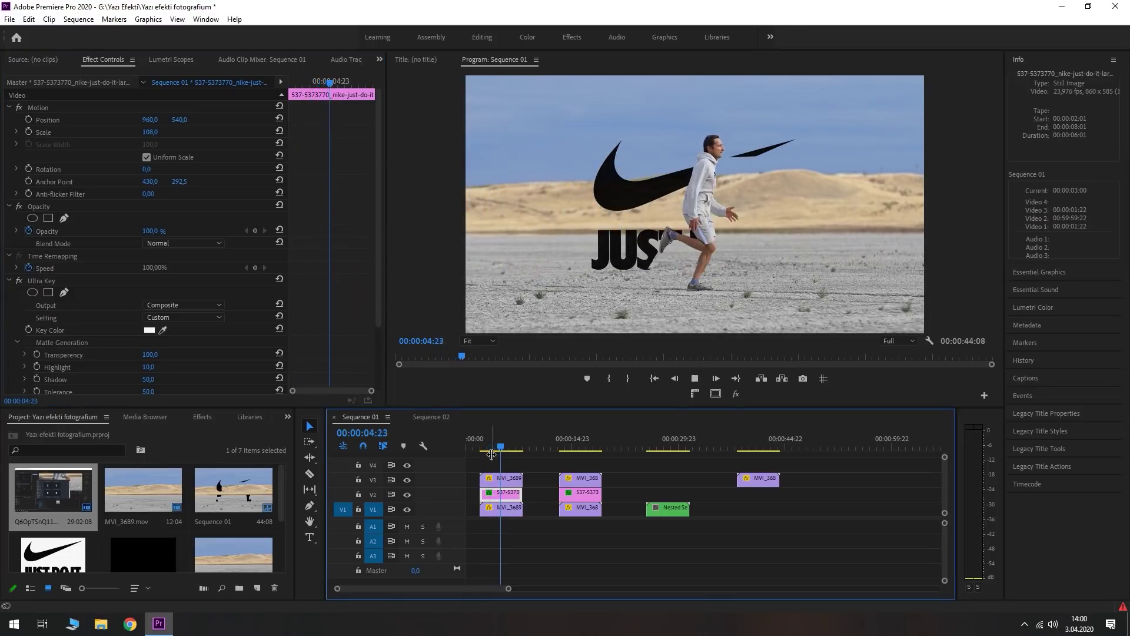
{"action": "key", "text": "space"}
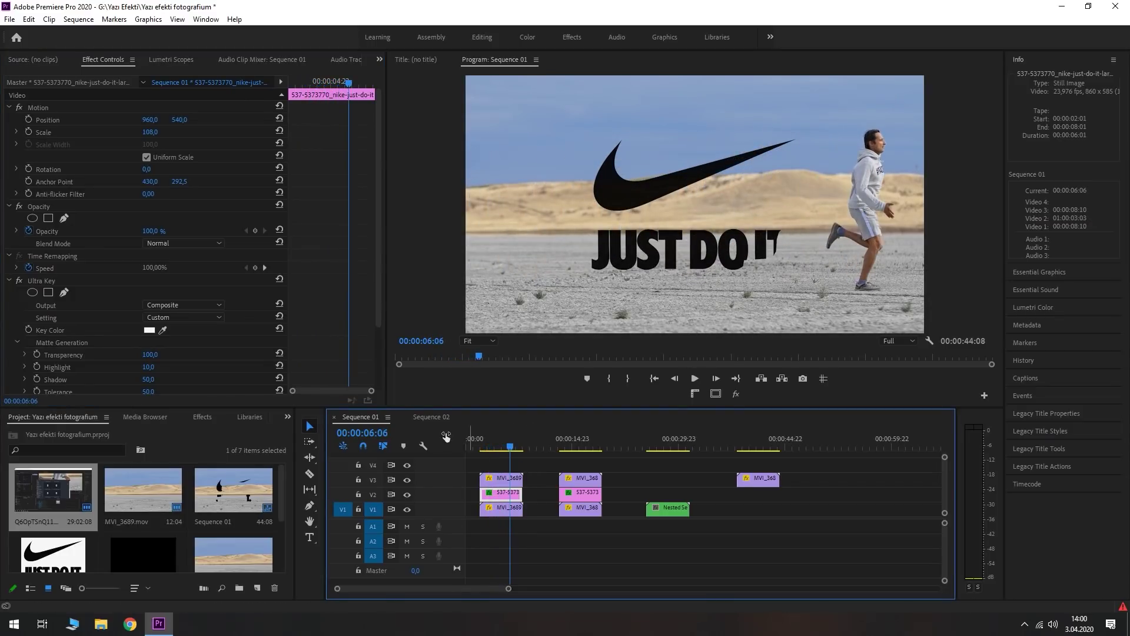
{"action": "left_click", "coordinate": [433, 416]}
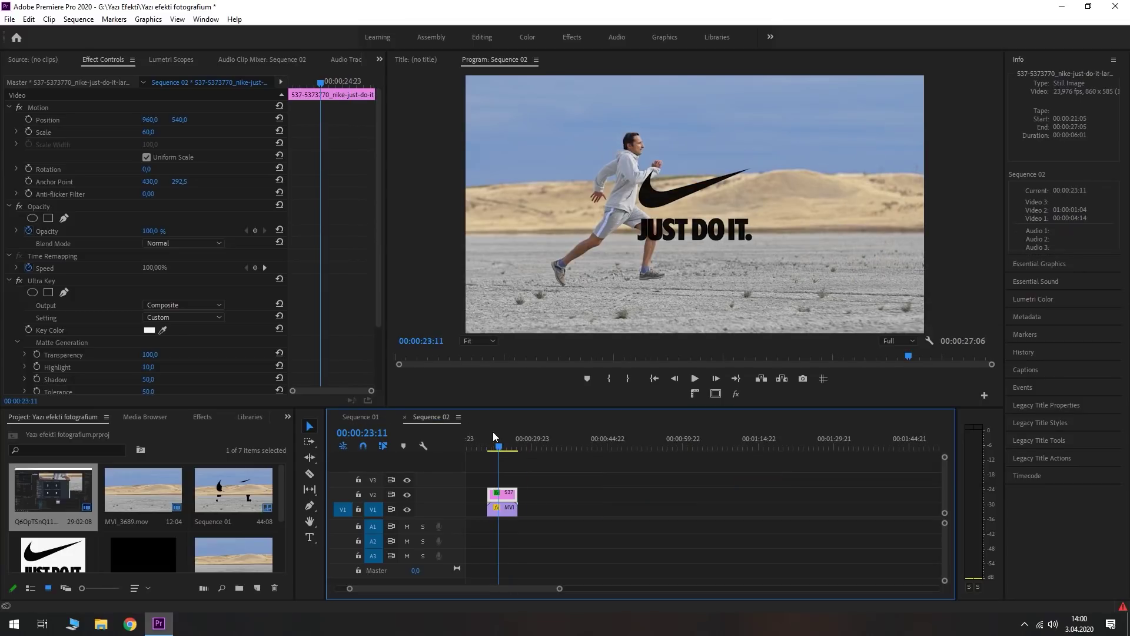
{"action": "key", "text": "space"}
{"action": "left_click", "coordinate": [647, 162]}
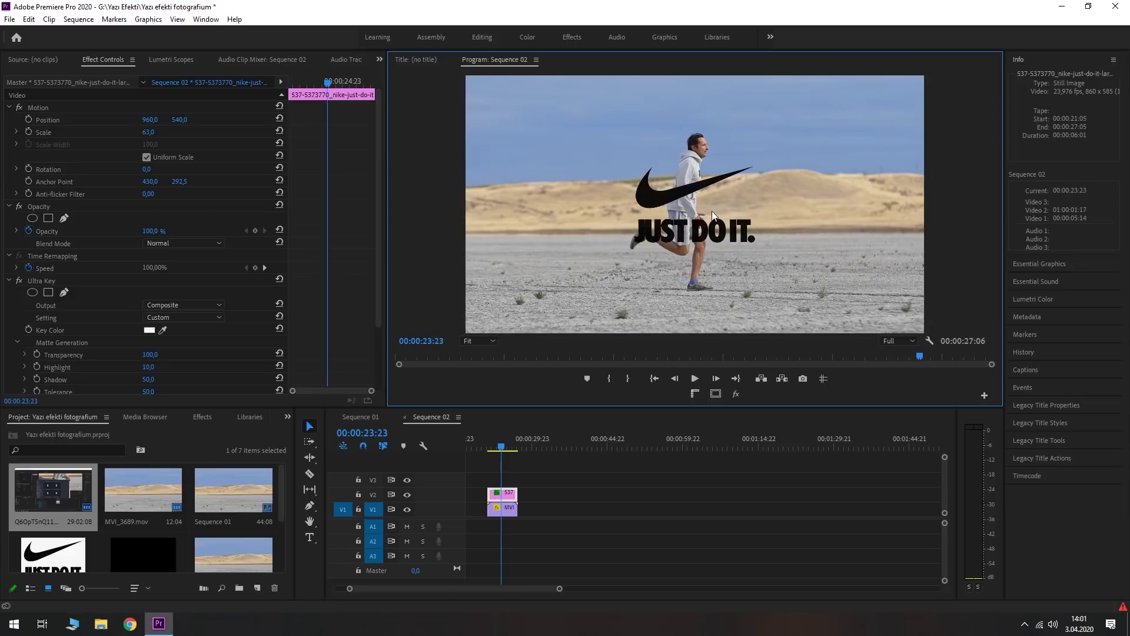
{"action": "key", "text": "Left"}
{"action": "key", "text": "Left"}
{"action": "key", "text": "Left"}
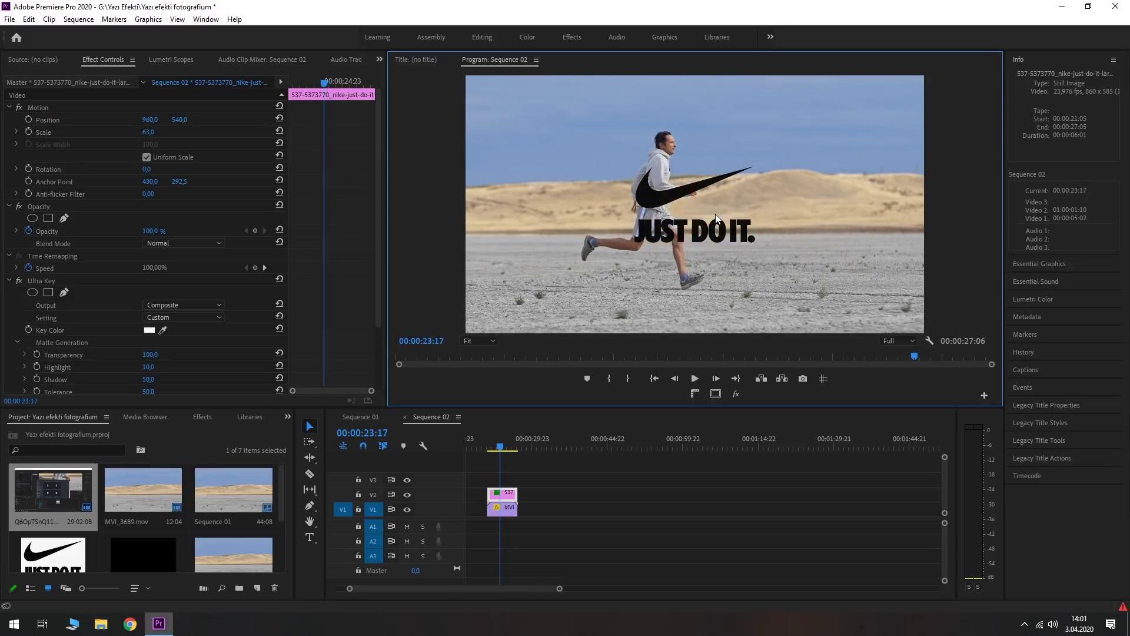
{"action": "left_click", "coordinate": [506, 511]}
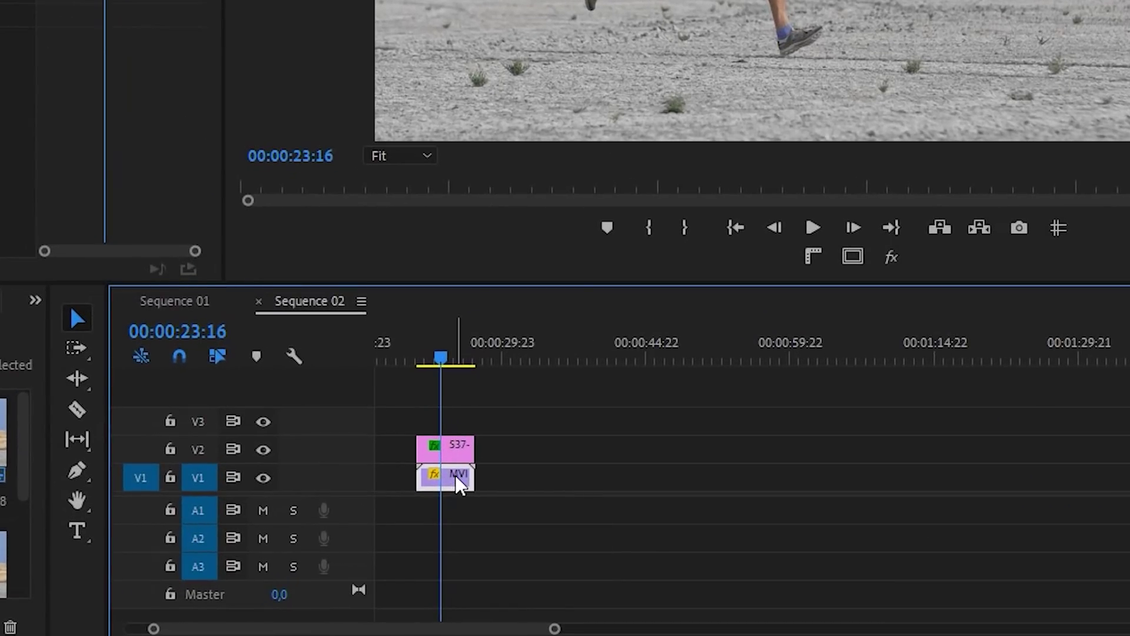
Duplicate the MVI runner clip onto V3 above the logo, then hide V3's output.
{"action": "left_click_drag", "start_coordinate": [452, 481], "coordinate": [517, 449]}
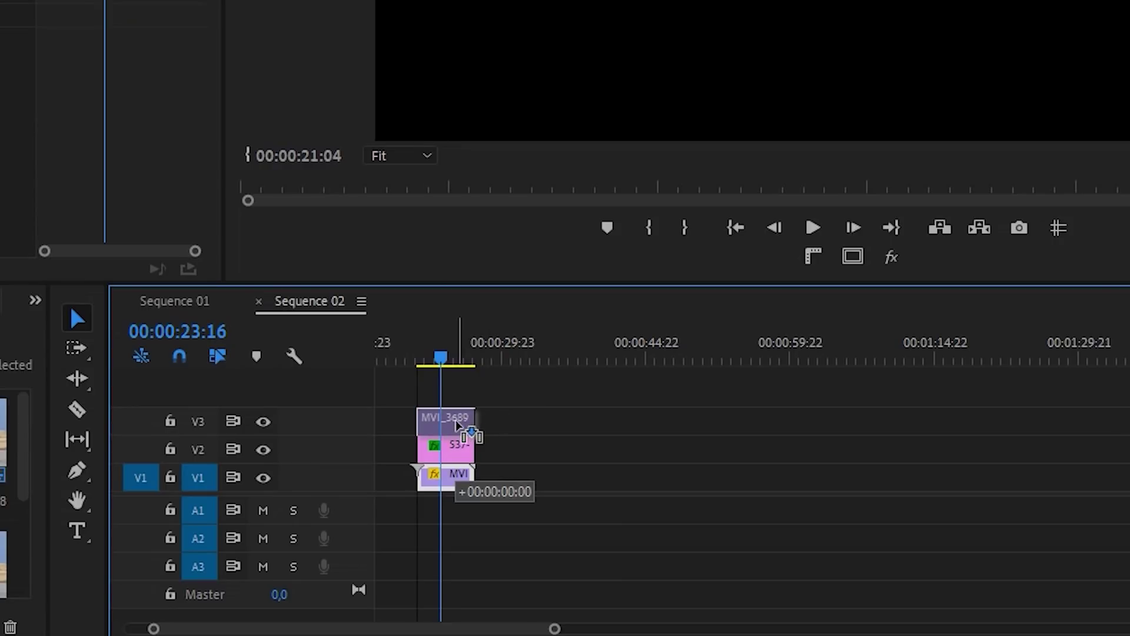
{"action": "left_click_drag", "start_coordinate": [458, 425], "coordinate": [460, 431]}
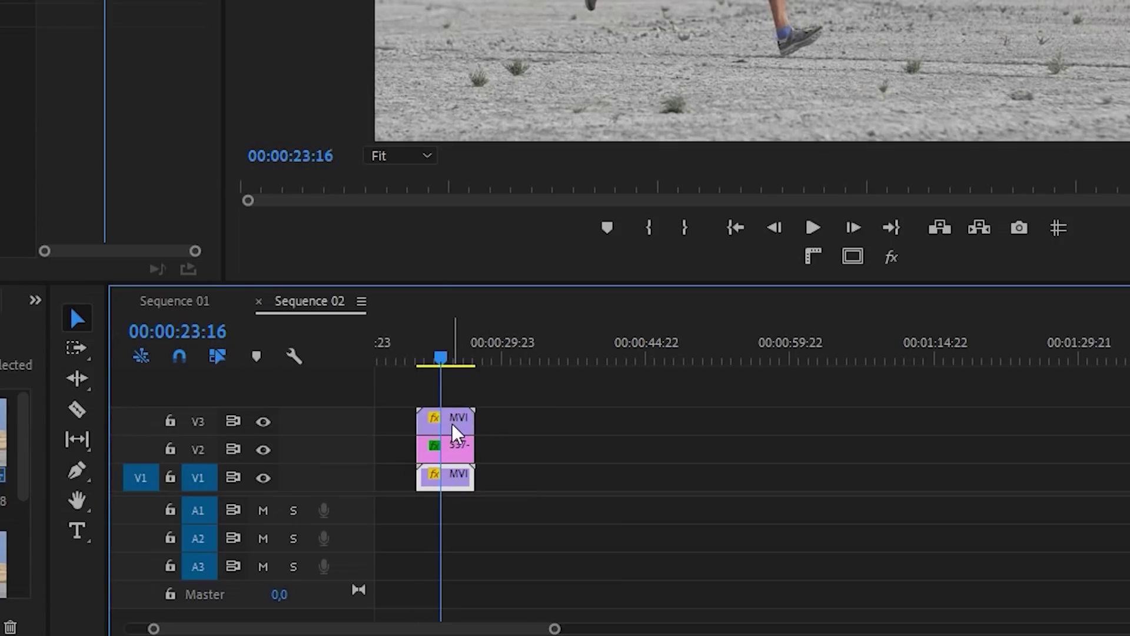
{"action": "left_click_drag", "start_coordinate": [441, 357], "coordinate": [501, 451]}
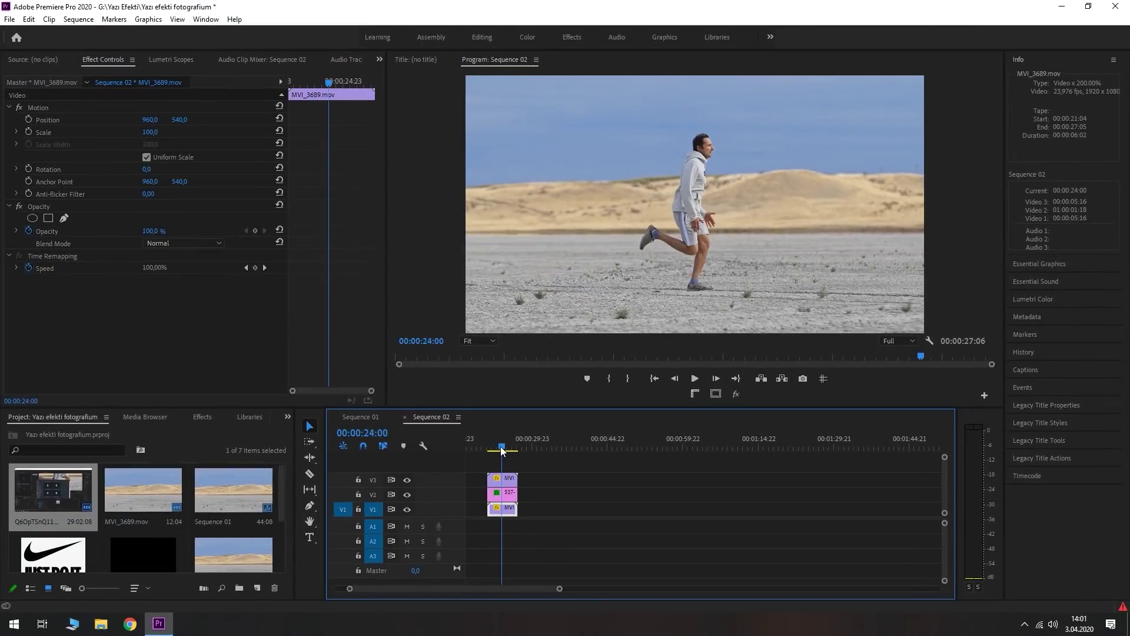
{"action": "left_click", "coordinate": [505, 493]}
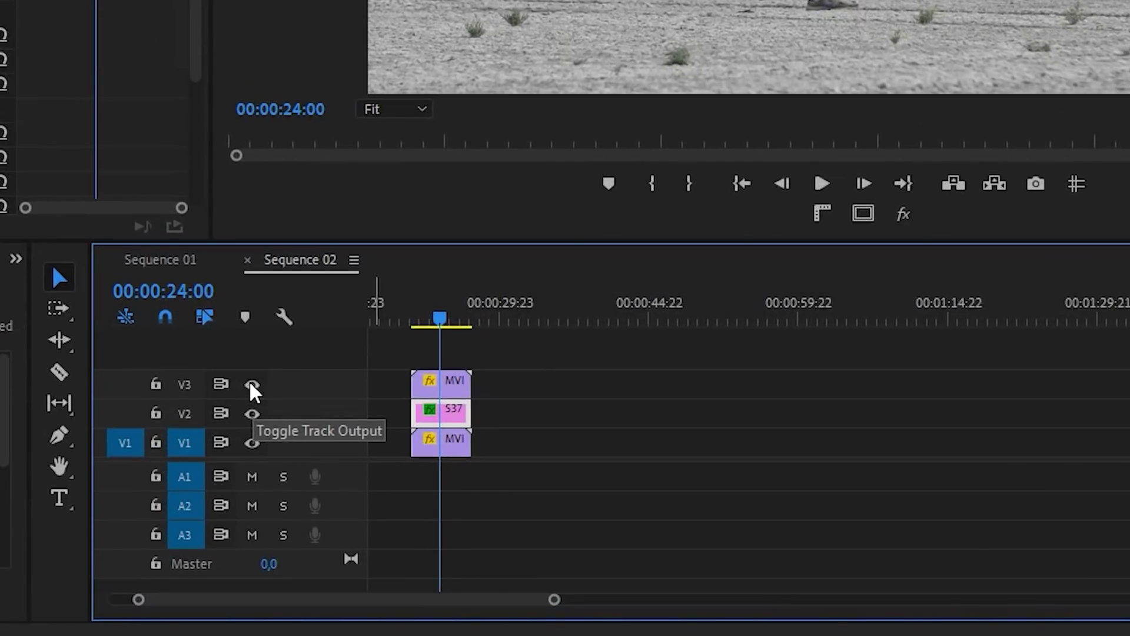
{"action": "left_click", "coordinate": [251, 384]}
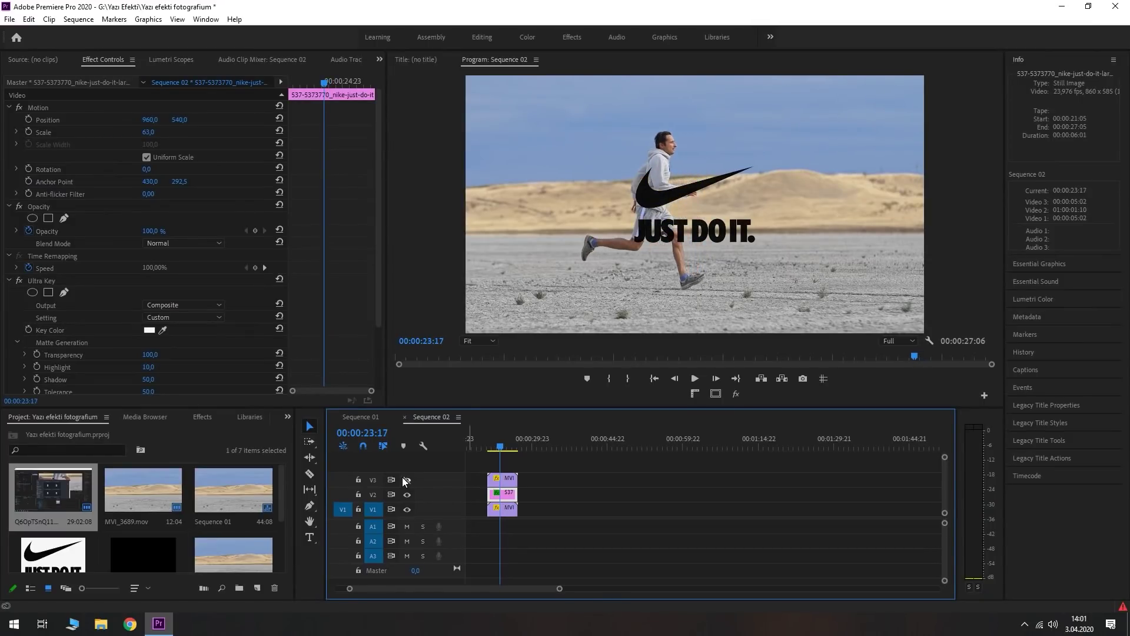
Step to frame 00:00:23:18 and re-enable V3's track output to cover the logo.
{"action": "key", "text": "Right"}
{"action": "key", "text": "Right"}
{"action": "key", "text": "Right"}
{"action": "key", "text": "Right"}
{"action": "key", "text": "Right"}
{"action": "key", "text": "Right"}
{"action": "key", "text": "Right"}
{"action": "key", "text": "Right"}
{"action": "key", "text": "Right"}
{"action": "key", "text": "Right"}
{"action": "key", "text": "Right"}
{"action": "key", "text": "Right"}
{"action": "key", "text": "Right"}
{"action": "key", "text": "Right"}
{"action": "key", "text": "Right"}
{"action": "key", "text": "Right"}
{"action": "key", "text": "Right"}
{"action": "key", "text": "Right"}
{"action": "key", "text": "Left"}
{"action": "key", "text": "Left"}
{"action": "key", "text": "Left"}
{"action": "key", "text": "Left"}
{"action": "key", "text": "Left"}
{"action": "key", "text": "Left"}
{"action": "key", "text": "Left"}
{"action": "key", "text": "Left"}
{"action": "key", "text": "Left"}
{"action": "key", "text": "Right"}
{"action": "key", "text": "Left"}
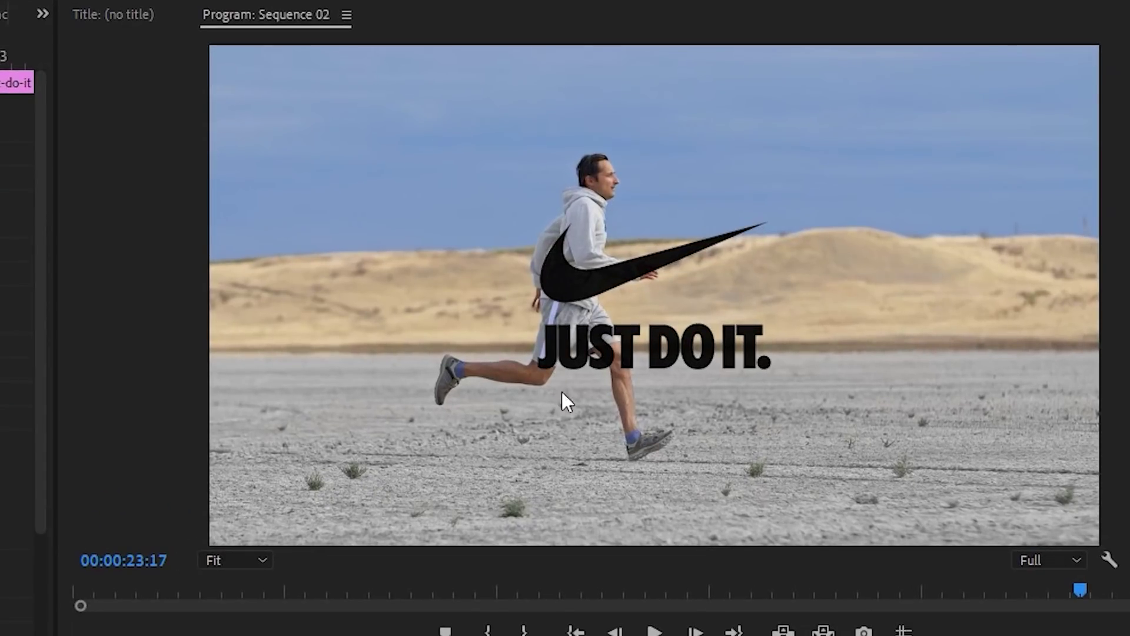
{"action": "key", "text": "Right"}
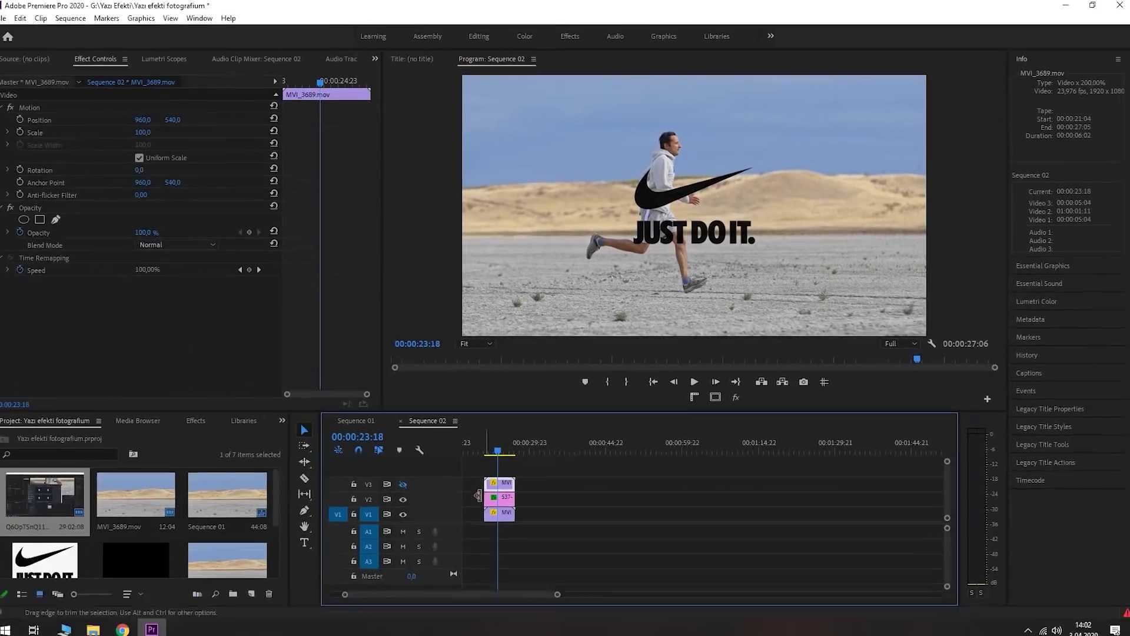
{"action": "left_click", "coordinate": [405, 480]}
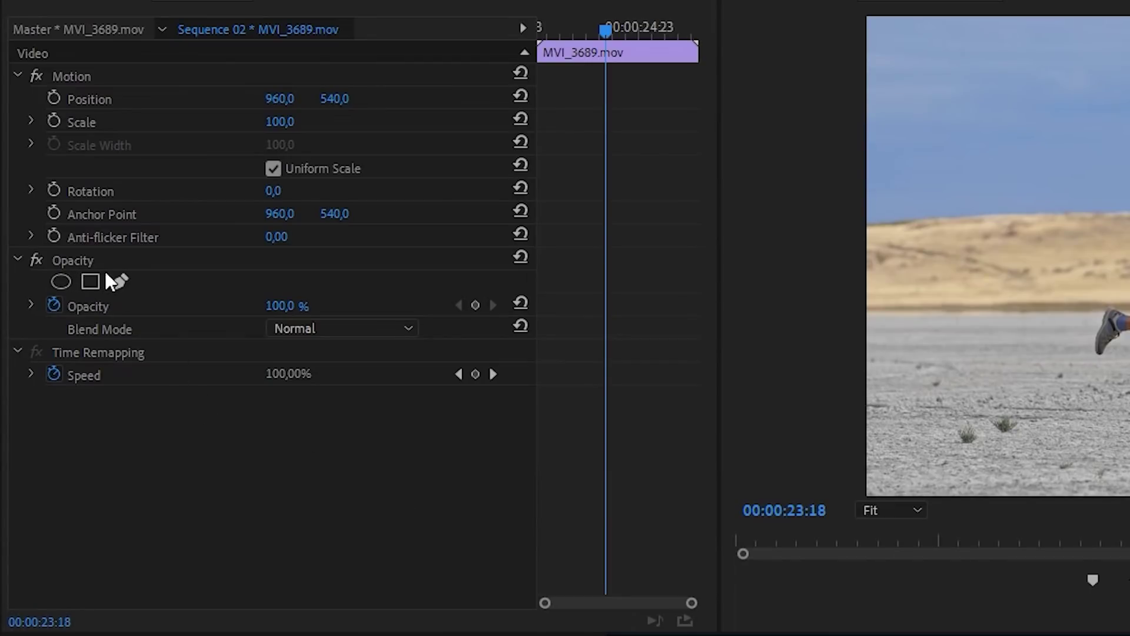
Create a pen-drawn opacity mask, Mask (1), on the V3 runner copy.
{"action": "left_click", "coordinate": [120, 282]}
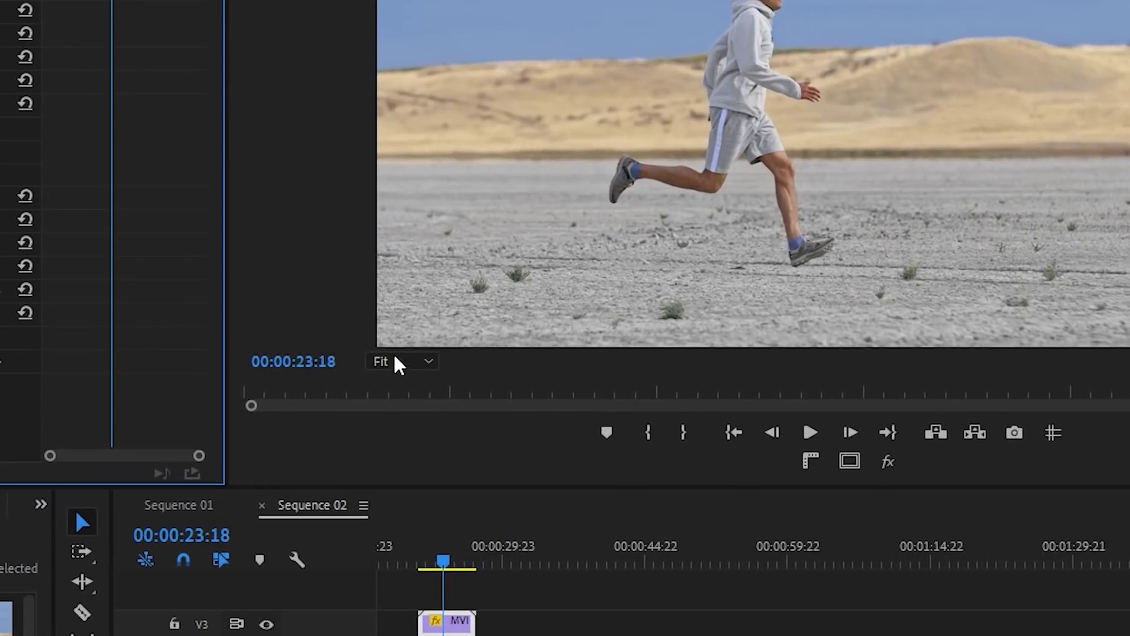
{"action": "left_click", "coordinate": [396, 365]}
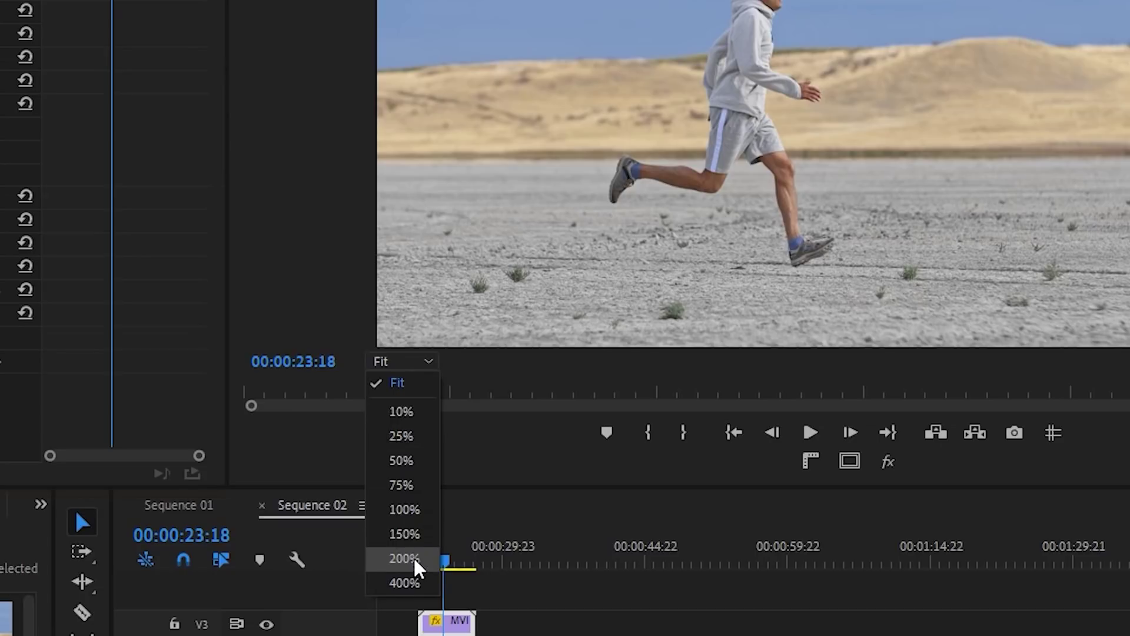
Zoom the Program monitor to 200% and pan to the runner's torso.
{"action": "left_click", "coordinate": [415, 562]}
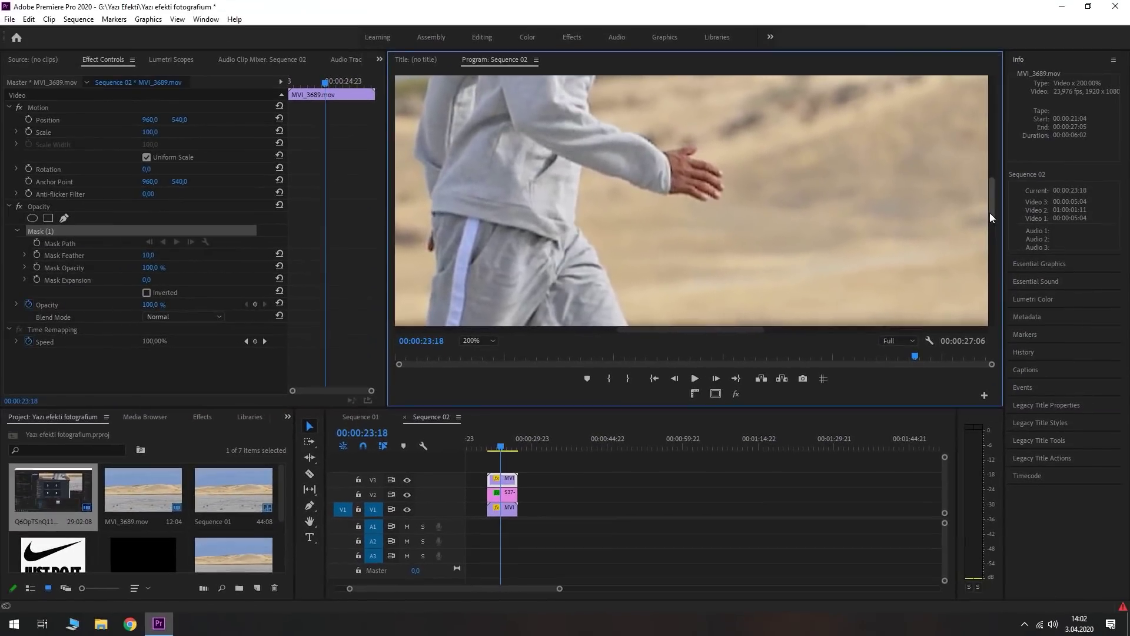
{"action": "left_click_drag", "start_coordinate": [990, 213], "coordinate": [989, 192]}
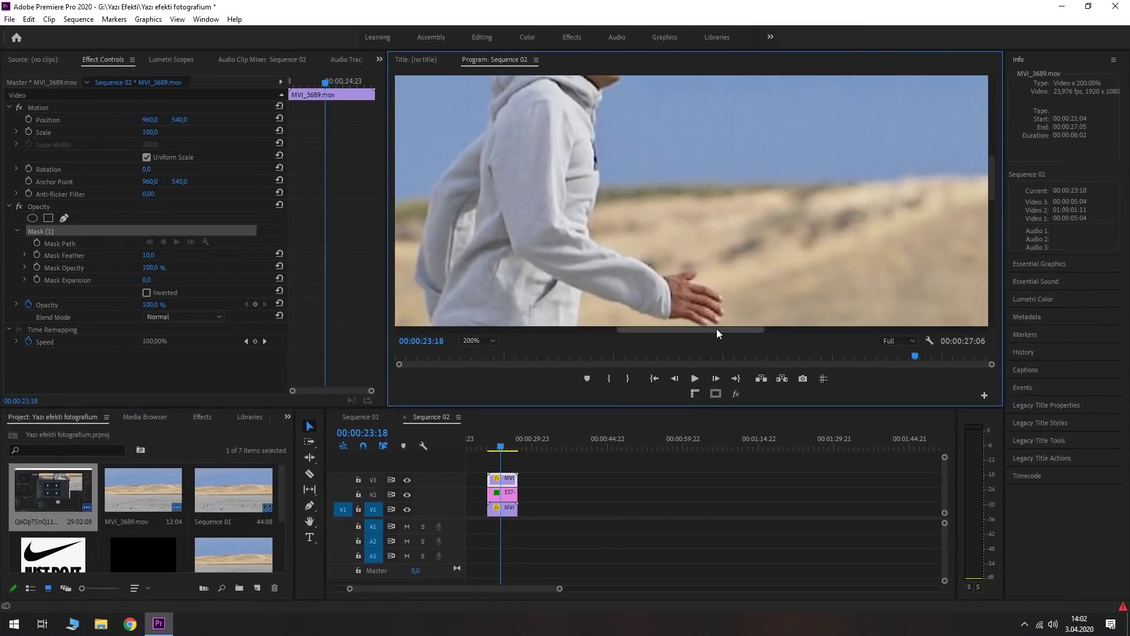
{"action": "left_click_drag", "start_coordinate": [717, 331], "coordinate": [658, 331]}
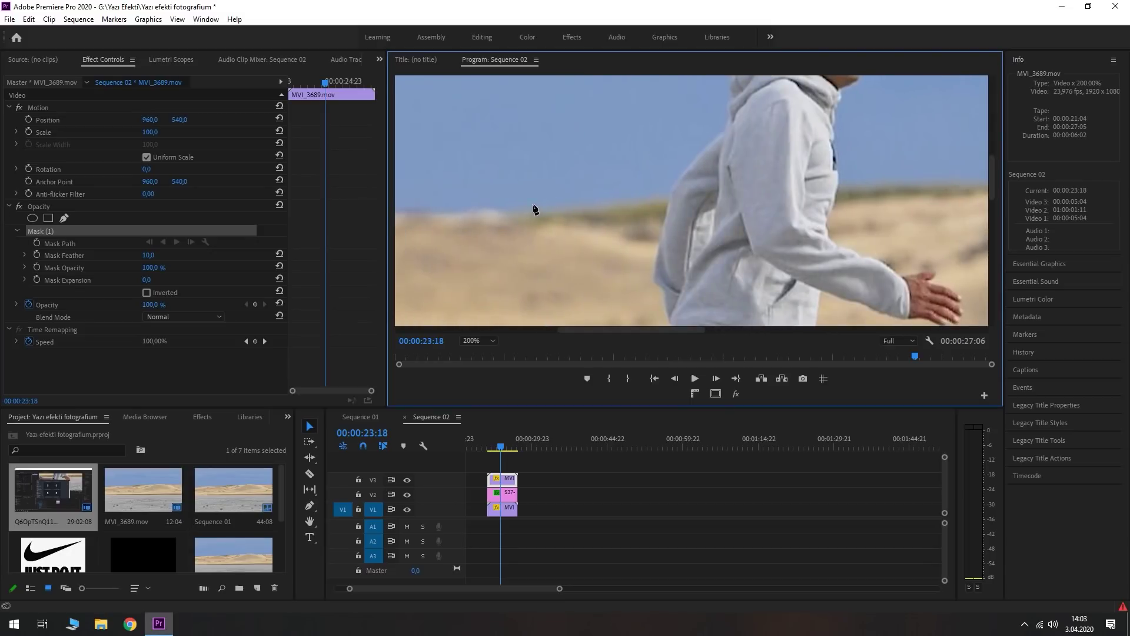
Select Mask (1), hide V3, and place the first mask point on the hoodie's back.
{"action": "left_click", "coordinate": [214, 380]}
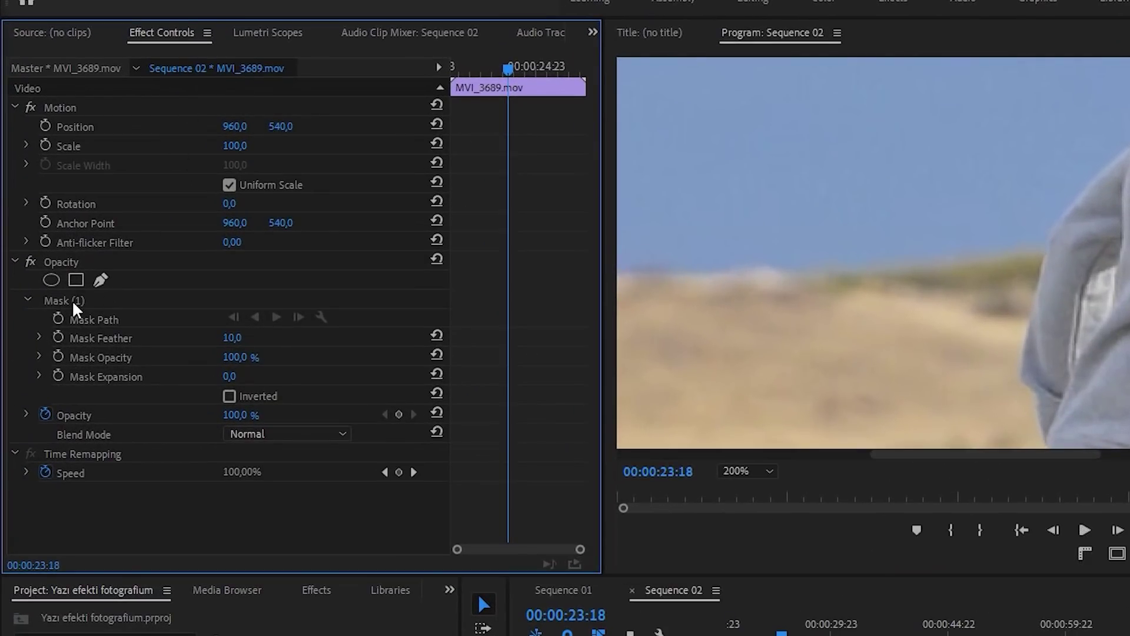
{"action": "left_click", "coordinate": [73, 302]}
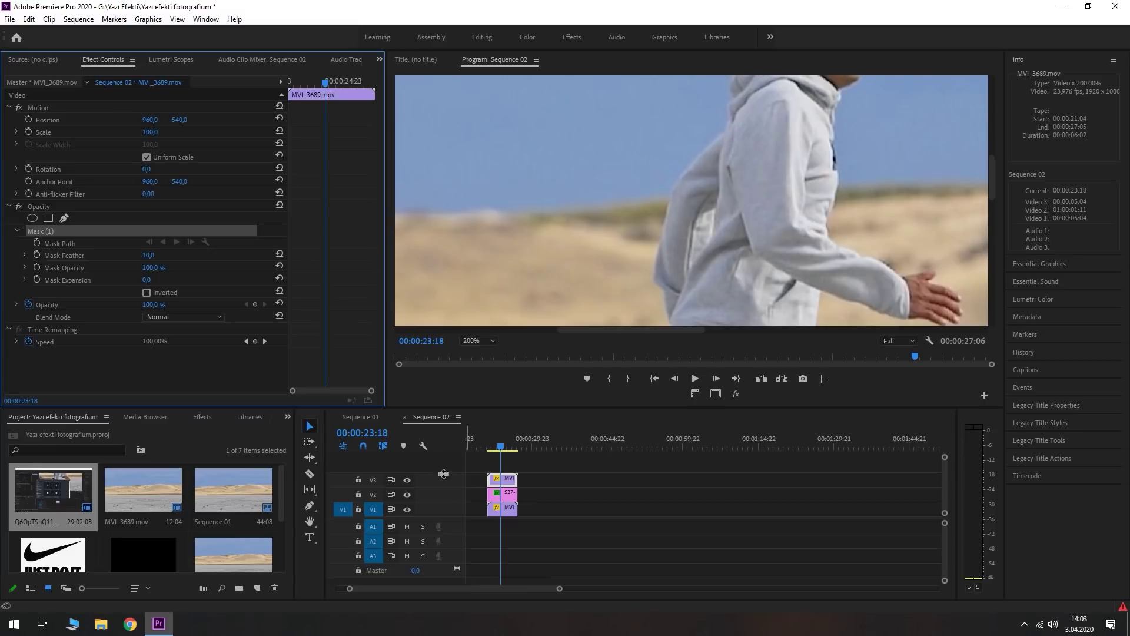
{"action": "left_click", "coordinate": [407, 479]}
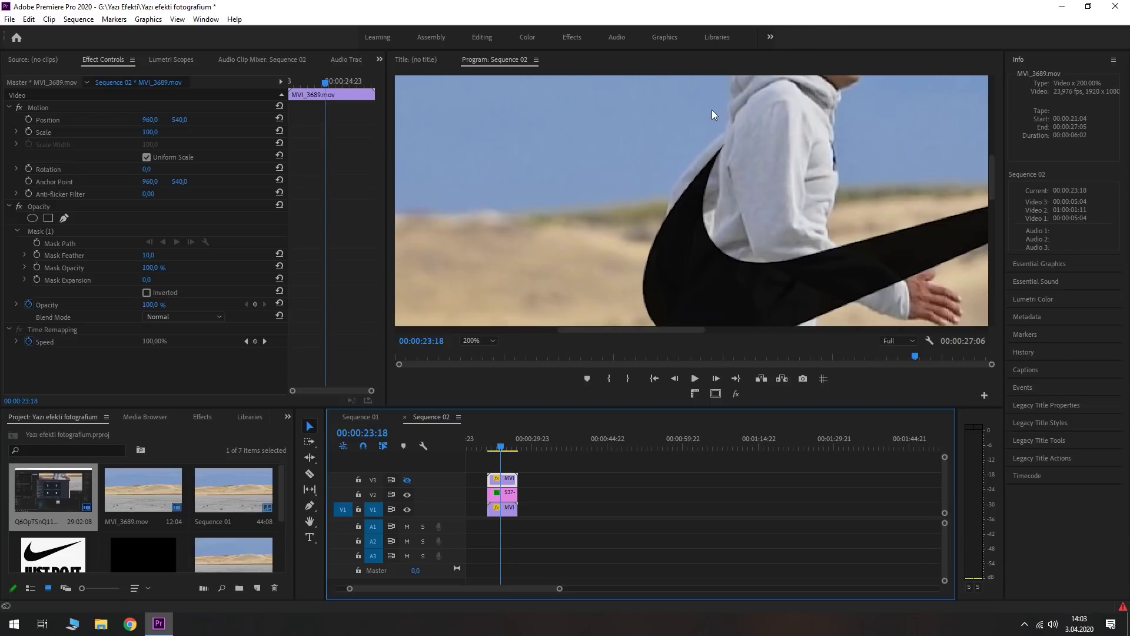
{"action": "left_click", "coordinate": [55, 231]}
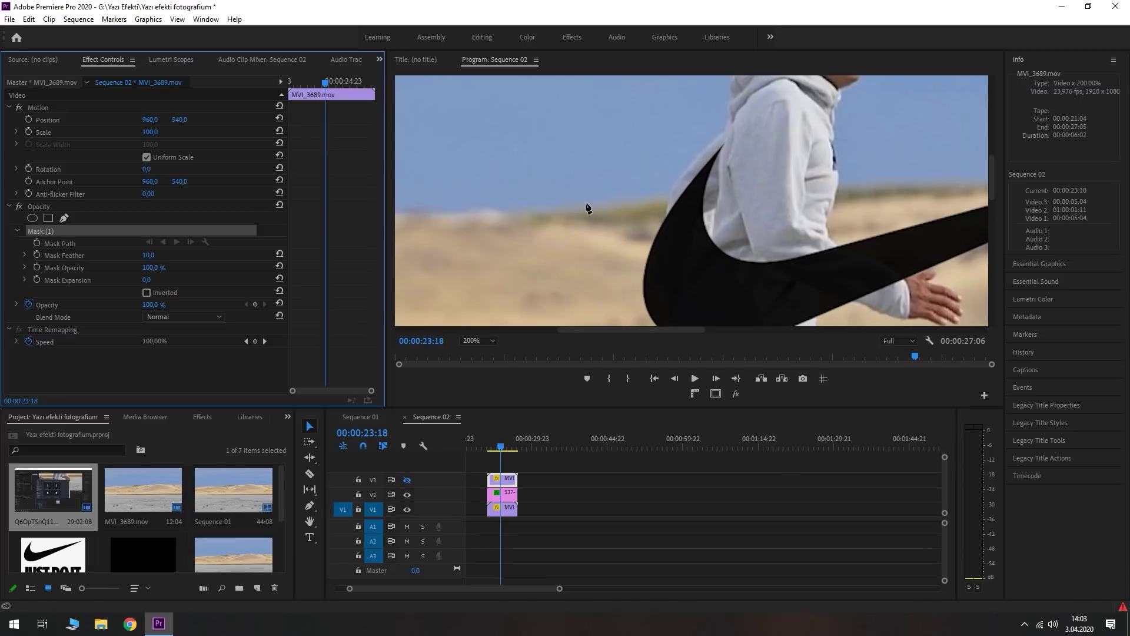
{"action": "left_click", "coordinate": [725, 132]}
Add mask points down the hoodie's back edge, with V3 shown again.
{"action": "left_click", "coordinate": [678, 179]}
{"action": "left_click", "coordinate": [664, 208]}
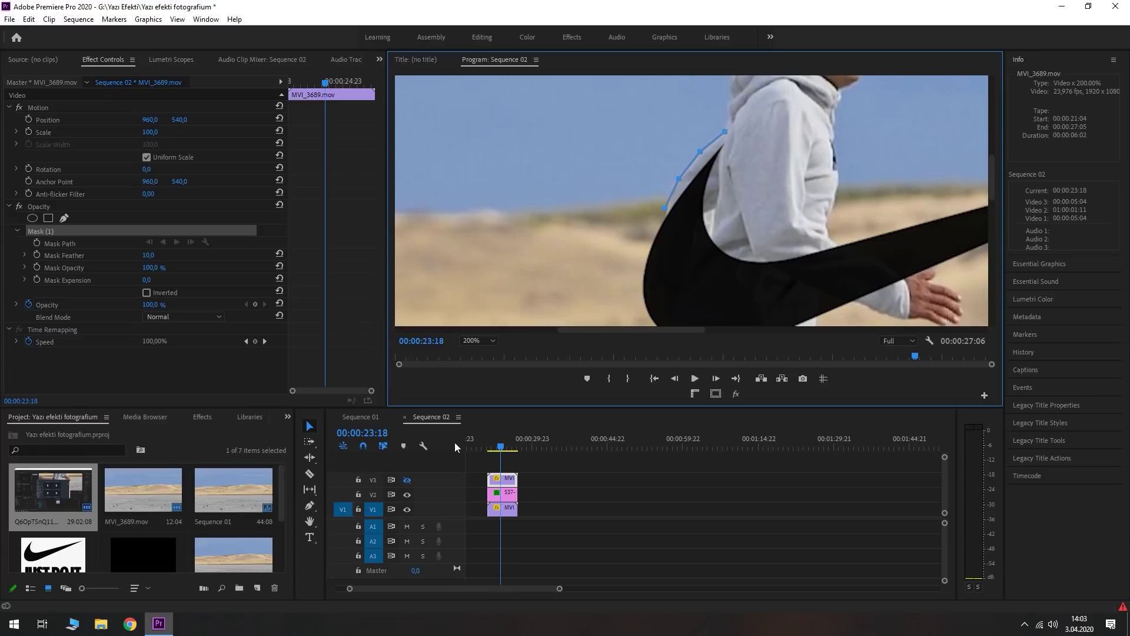
{"action": "left_click", "coordinate": [407, 479]}
{"action": "left_click", "coordinate": [665, 231]}
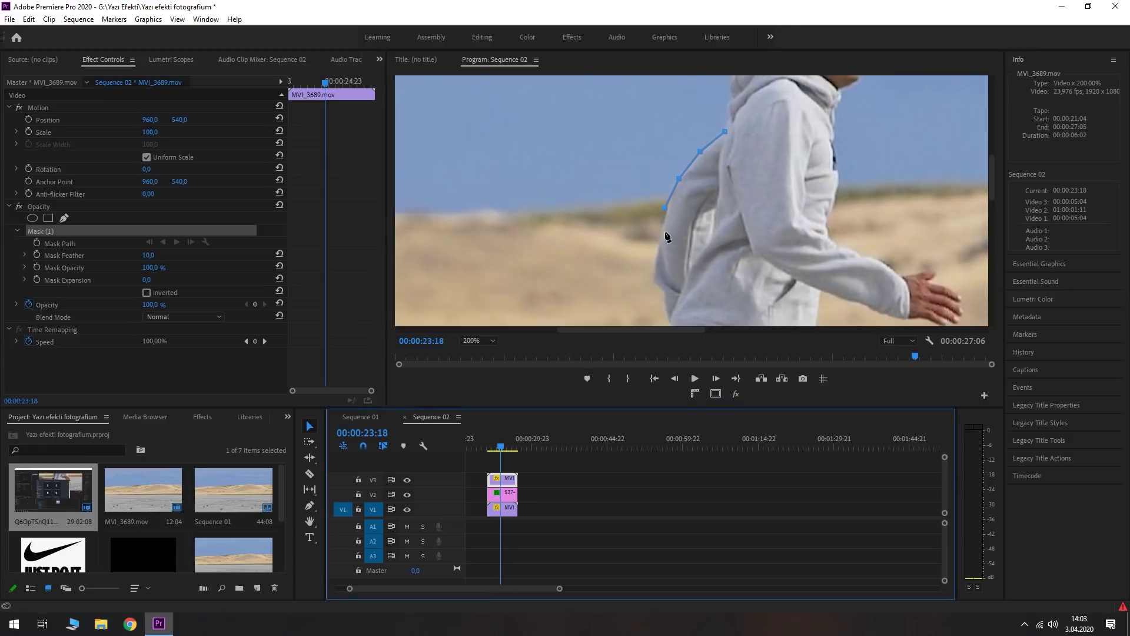
{"action": "left_click", "coordinate": [653, 264]}
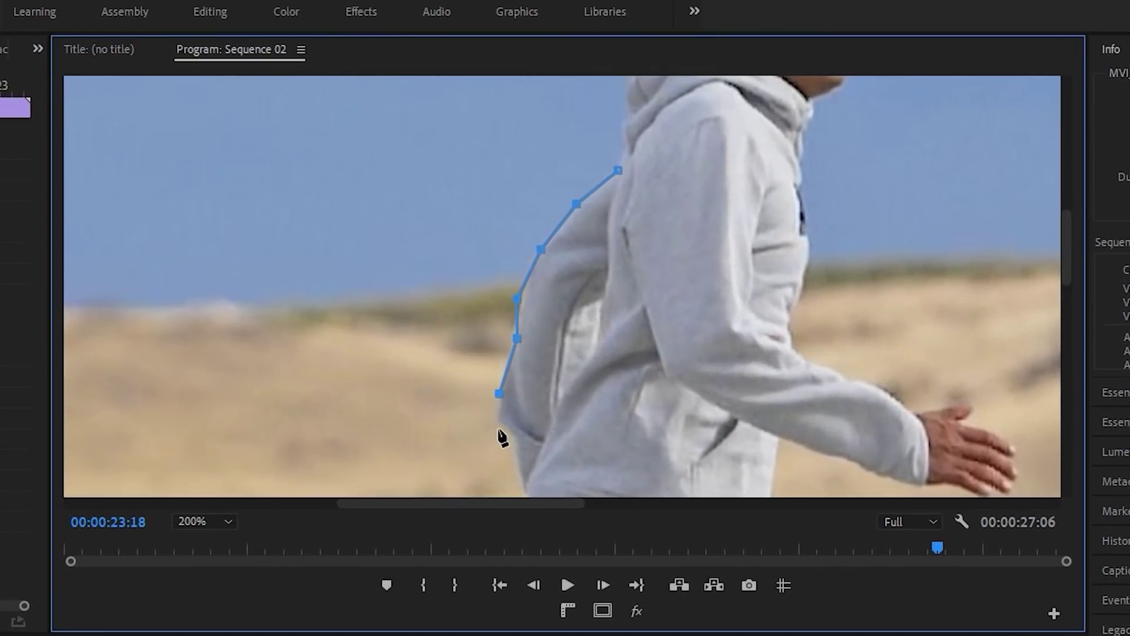
{"action": "left_click", "coordinate": [497, 426]}
{"action": "left_click", "coordinate": [518, 454]}
{"action": "scroll", "coordinate": [1069, 316], "scroll_direction": "down", "scroll_amount": 3}
{"action": "scroll", "coordinate": [1071, 310], "scroll_direction": "down", "scroll_amount": 2}
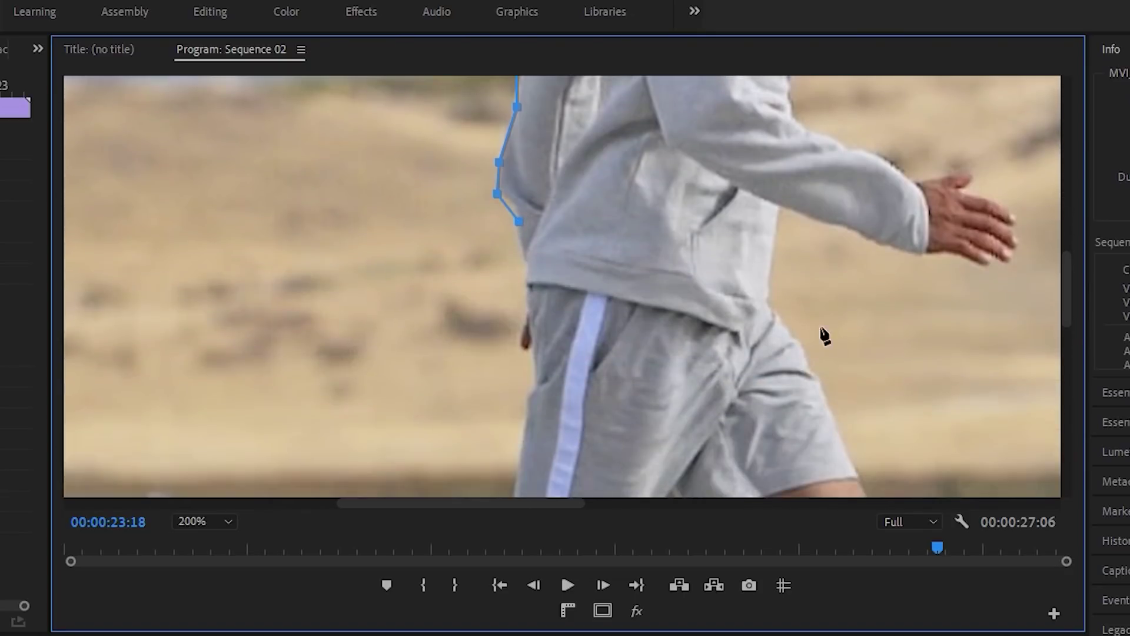
{"action": "left_click", "coordinate": [522, 252]}
Extend the mask down the shorts' edge to the knee and behind it.
{"action": "left_click", "coordinate": [528, 301]}
{"action": "left_click", "coordinate": [522, 341]}
{"action": "left_click", "coordinate": [533, 364]}
{"action": "left_click", "coordinate": [529, 403]}
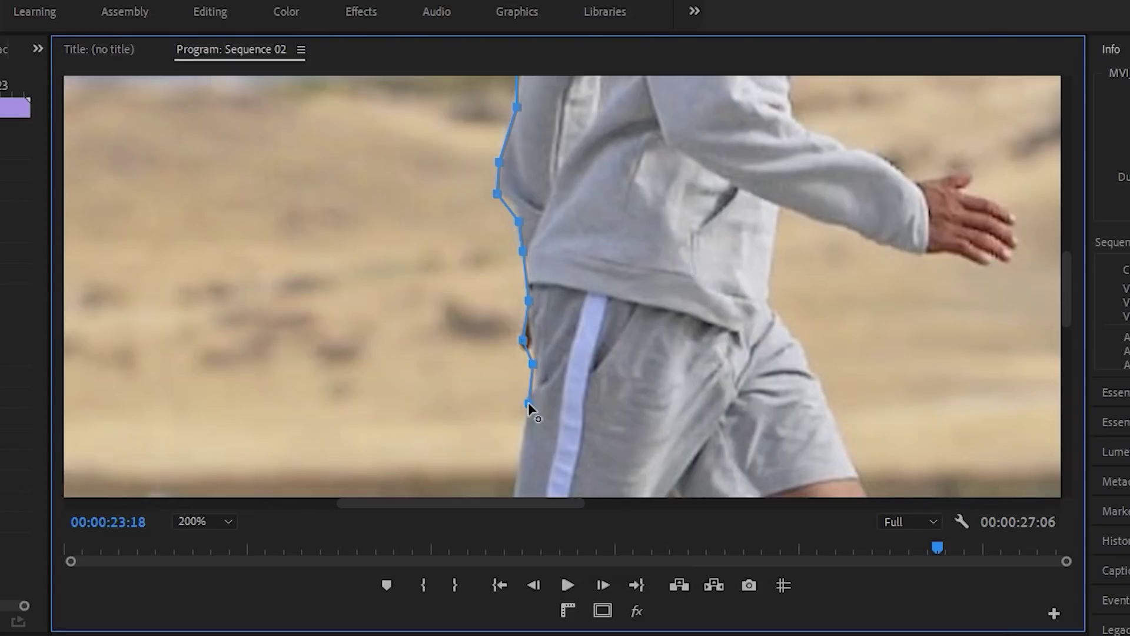
{"action": "scroll", "coordinate": [1070, 347], "scroll_direction": "down", "scroll_amount": 3}
{"action": "scroll", "coordinate": [1069, 347], "scroll_direction": "down", "scroll_amount": 1}
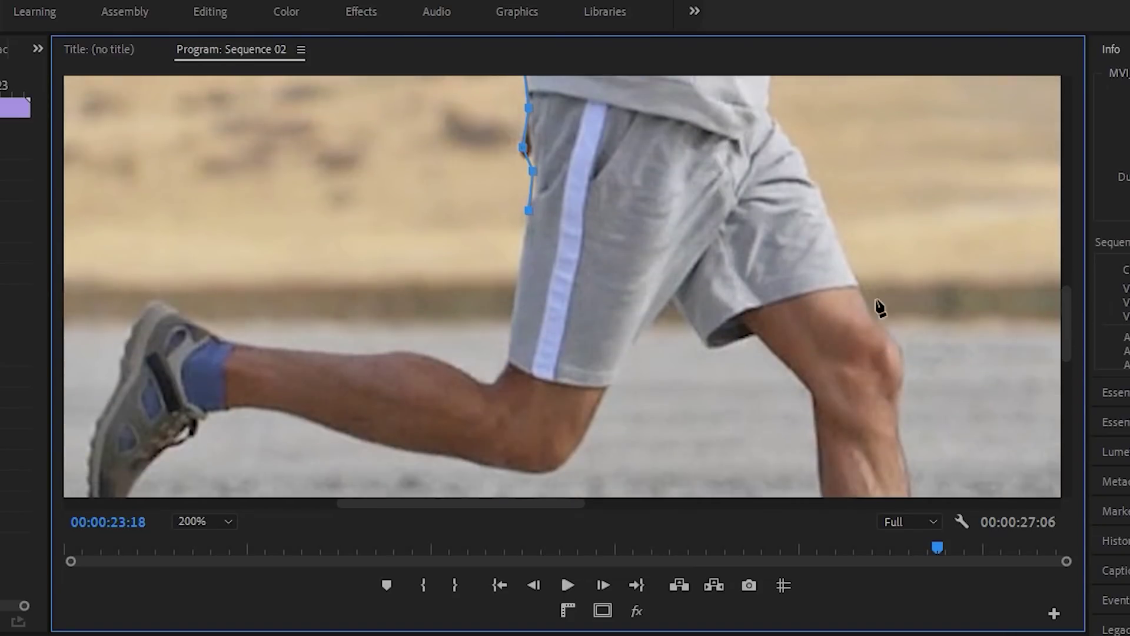
{"action": "left_click", "coordinate": [521, 261]}
{"action": "left_click", "coordinate": [512, 312]}
{"action": "left_click", "coordinate": [509, 351]}
{"action": "left_click", "coordinate": [496, 387]}
{"action": "mouse_move", "coordinate": [497, 387]}
{"action": "left_mouse_down"}
{"action": "mouse_move", "coordinate": [501, 374]}
{"action": "mouse_move", "coordinate": [491, 383]}
{"action": "left_mouse_up"}
{"action": "left_click", "coordinate": [456, 391]}
{"action": "left_click", "coordinate": [455, 367]}
Trace the mask along the trailing calf, around the heel and down the rear shoe.
{"action": "left_click", "coordinate": [402, 353]}
{"action": "left_click", "coordinate": [349, 353]}
{"action": "left_click", "coordinate": [273, 352]}
{"action": "left_click", "coordinate": [213, 337]}
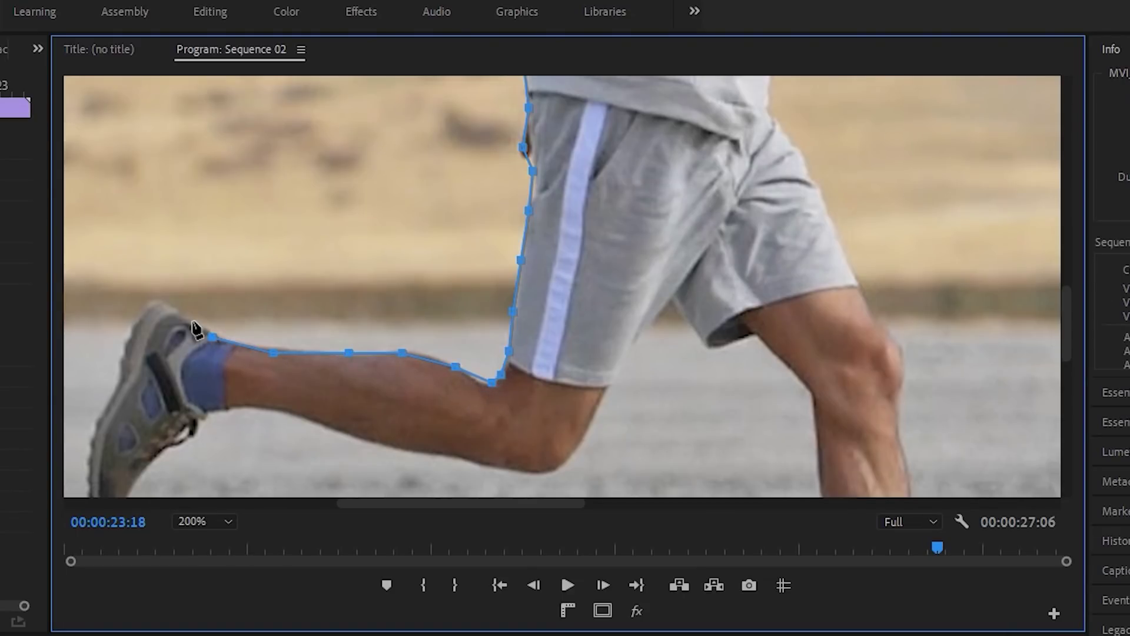
{"action": "left_click", "coordinate": [154, 301]}
{"action": "left_click", "coordinate": [123, 339]}
{"action": "left_click", "coordinate": [113, 379]}
{"action": "left_click", "coordinate": [84, 439]}
{"action": "left_click", "coordinate": [91, 485]}
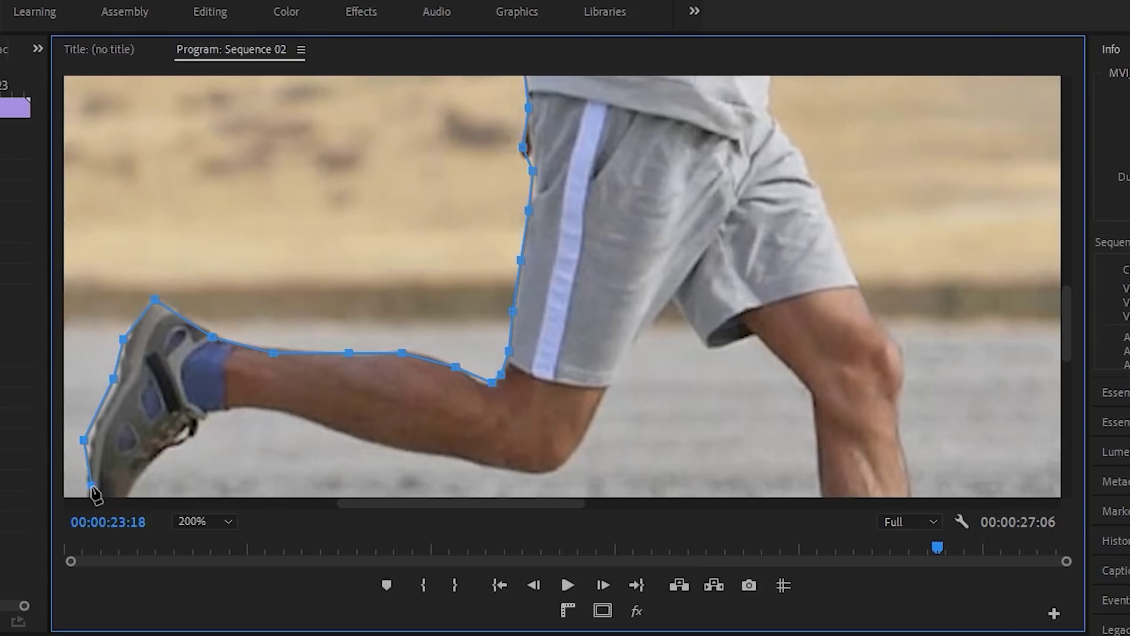
Fit the frame in view and run the mask down from the foot and along the ground.
{"action": "left_click", "coordinate": [221, 523]}
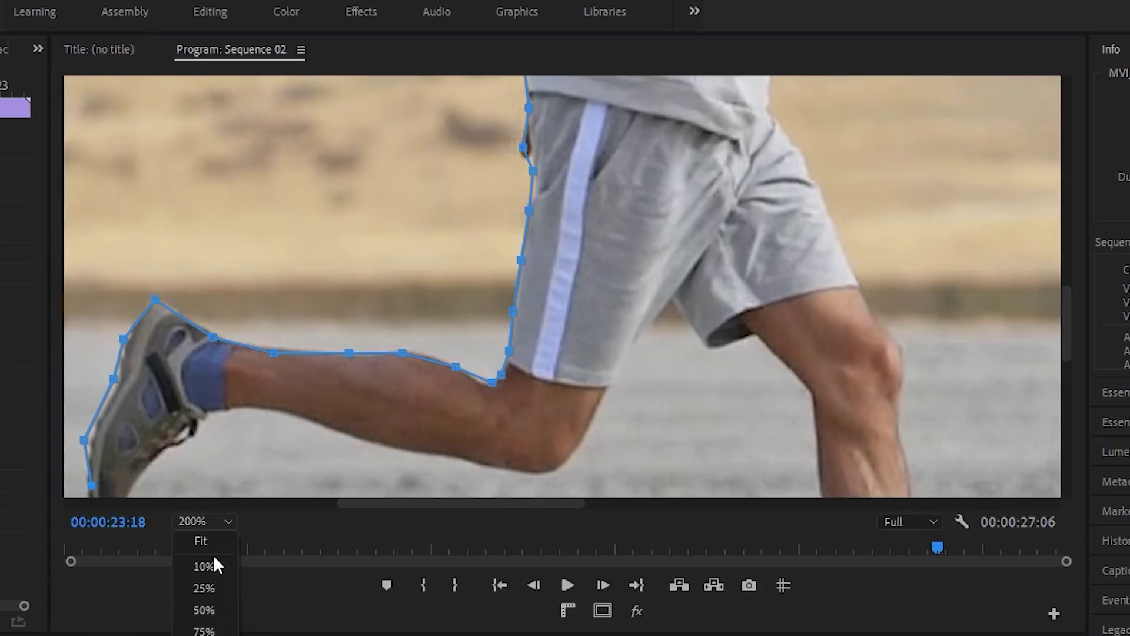
{"action": "left_click", "coordinate": [211, 544]}
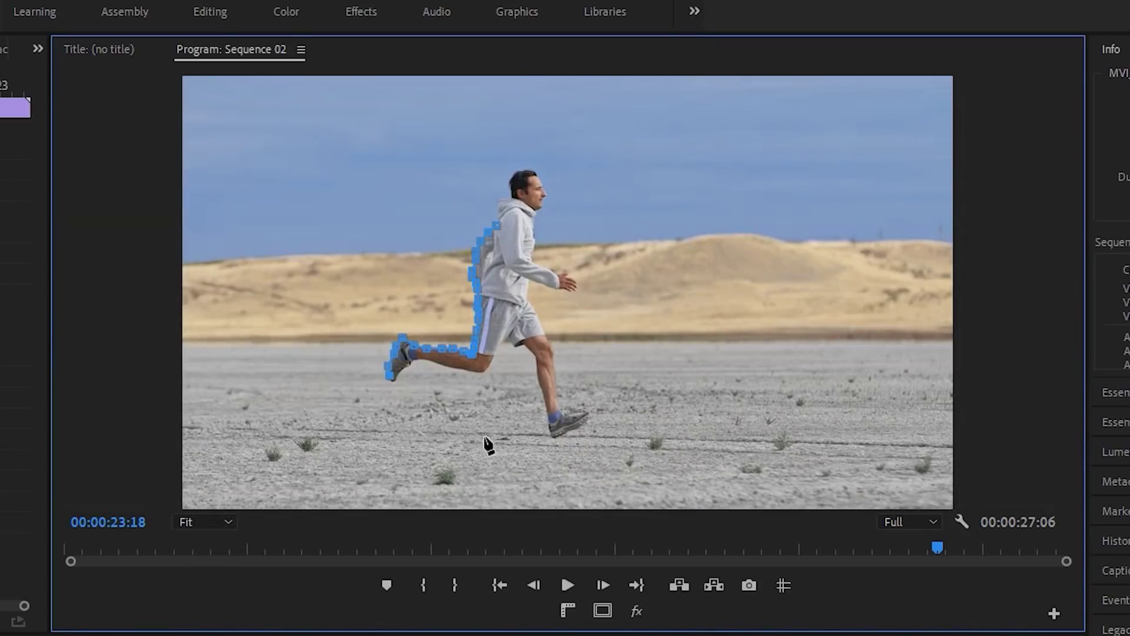
{"action": "left_click", "coordinate": [399, 461]}
{"action": "left_click", "coordinate": [864, 461]}
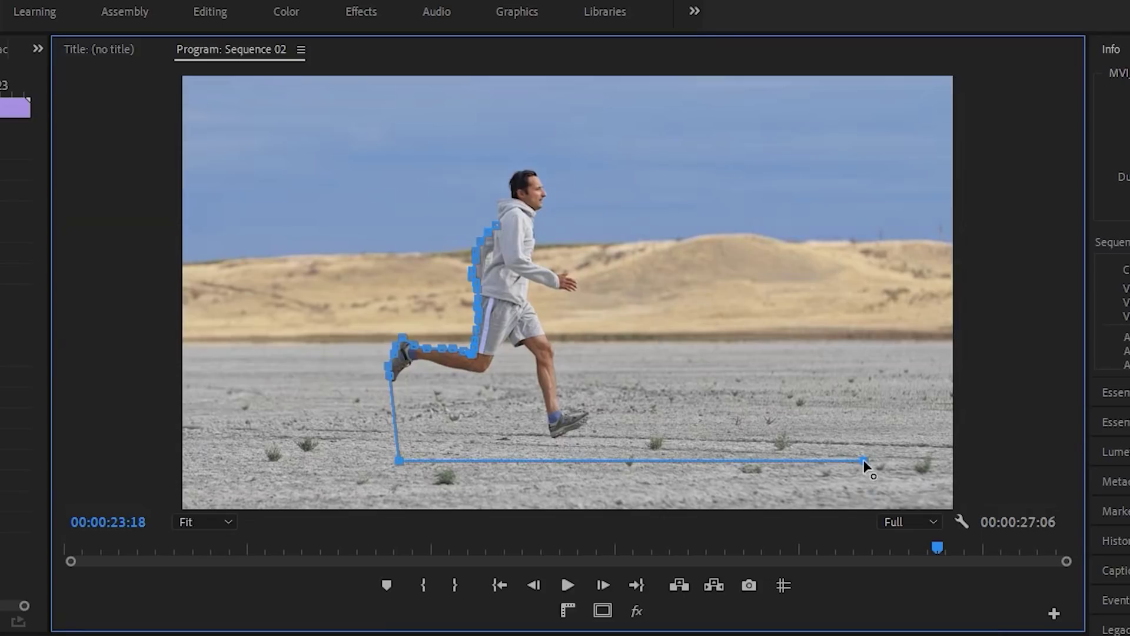
Add a high right corner and close the mask at the shoulder start point.
{"action": "left_click", "coordinate": [834, 205]}
{"action": "left_click", "coordinate": [495, 227]}
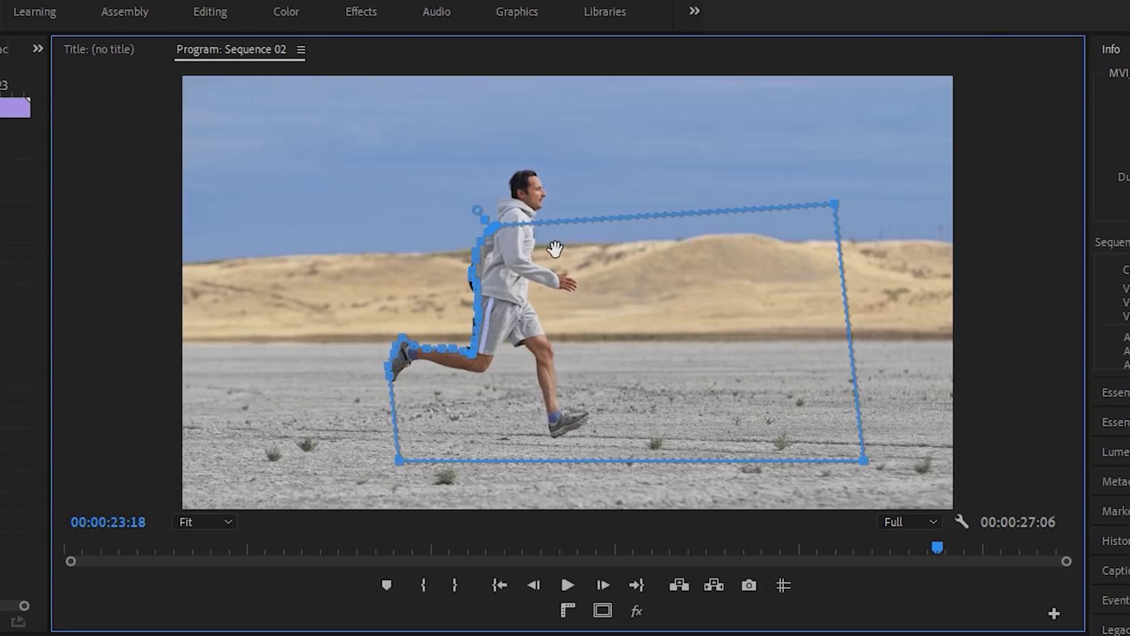
{"action": "key", "text": "ctrl+z"}
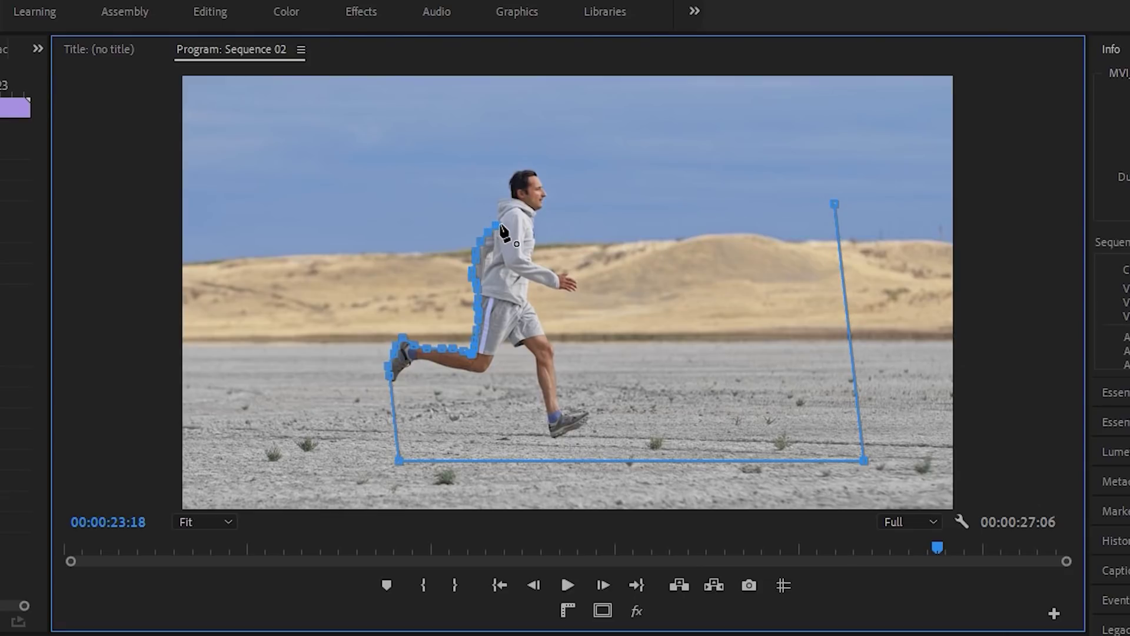
{"action": "left_click", "coordinate": [497, 233]}
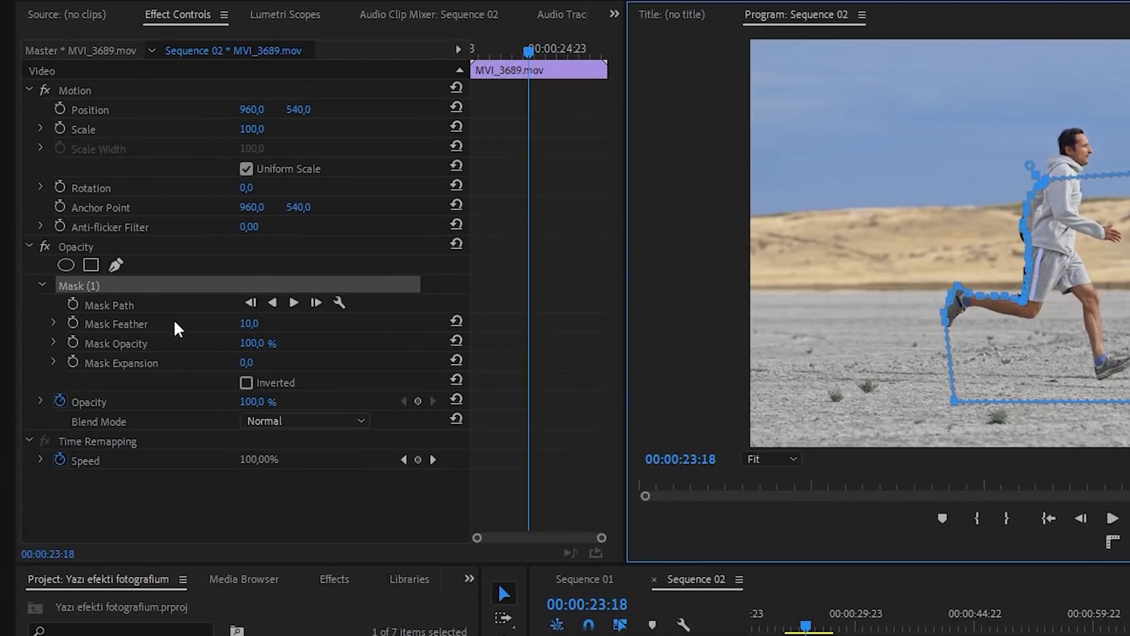
Set Mask Feather to 0 and record a Mask Path keyframe at 00:00:23:18.
{"action": "left_click_drag", "start_coordinate": [248, 323], "coordinate": [175, 334]}
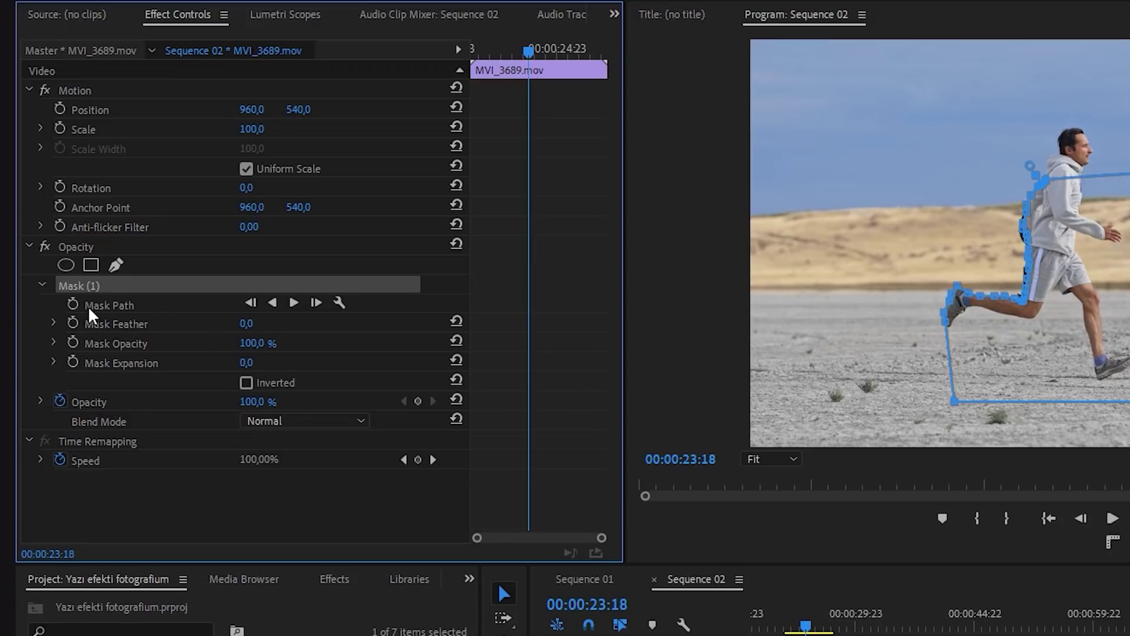
{"action": "left_click", "coordinate": [72, 303]}
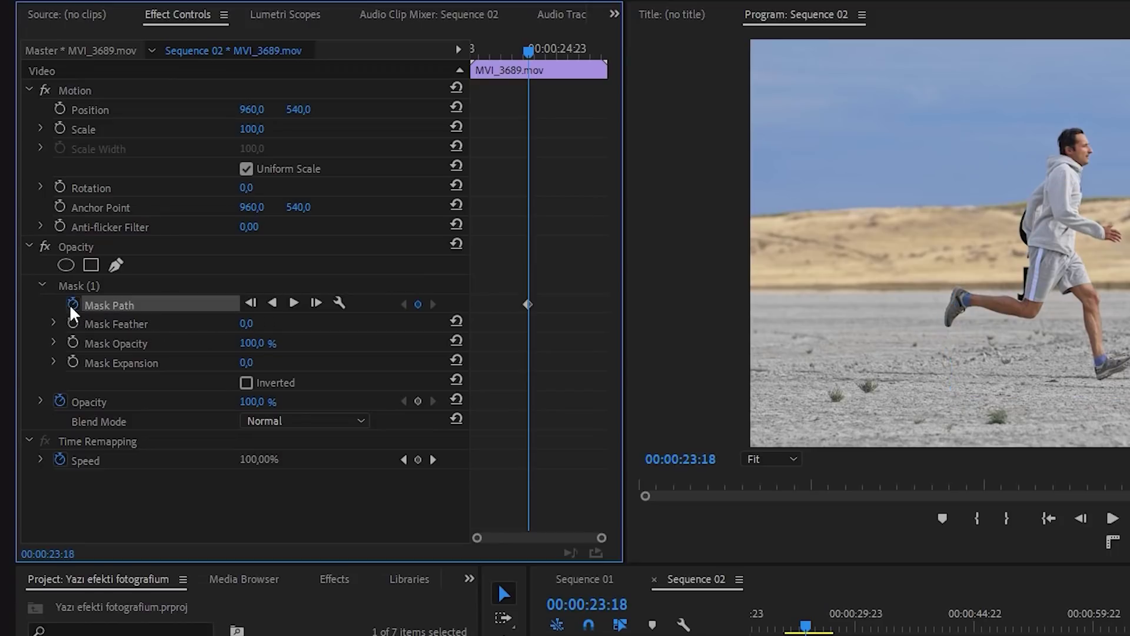
{"action": "left_click", "coordinate": [121, 285]}
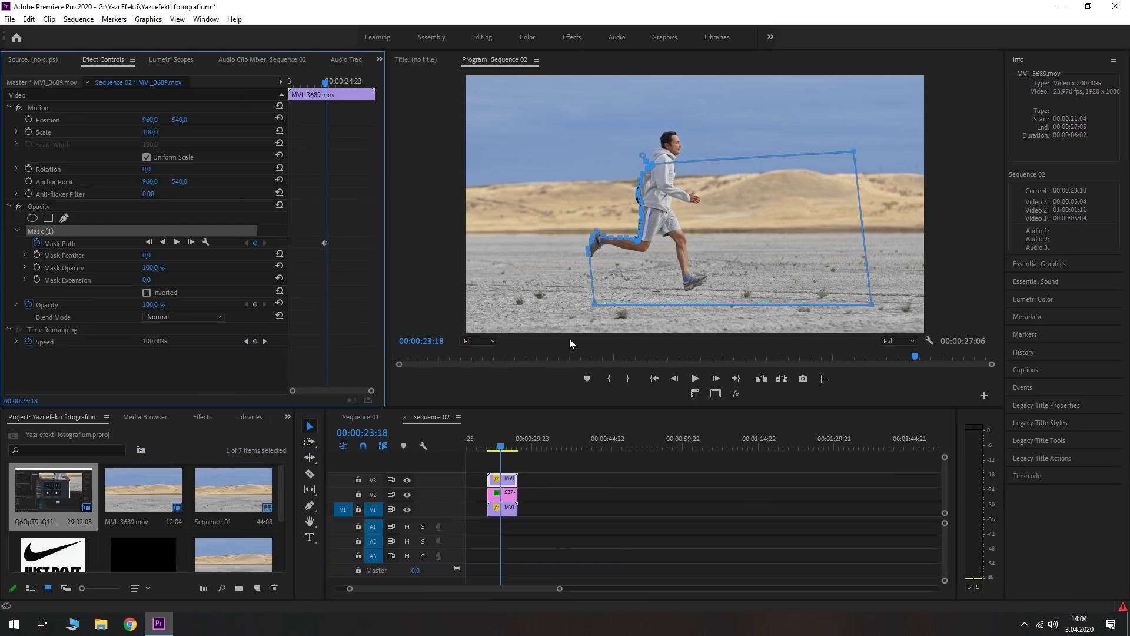
Check the preview zoom options and scrub a few frames past 00:00:23:18.
{"action": "left_click", "coordinate": [477, 341]}
{"action": "left_click", "coordinate": [477, 341]}
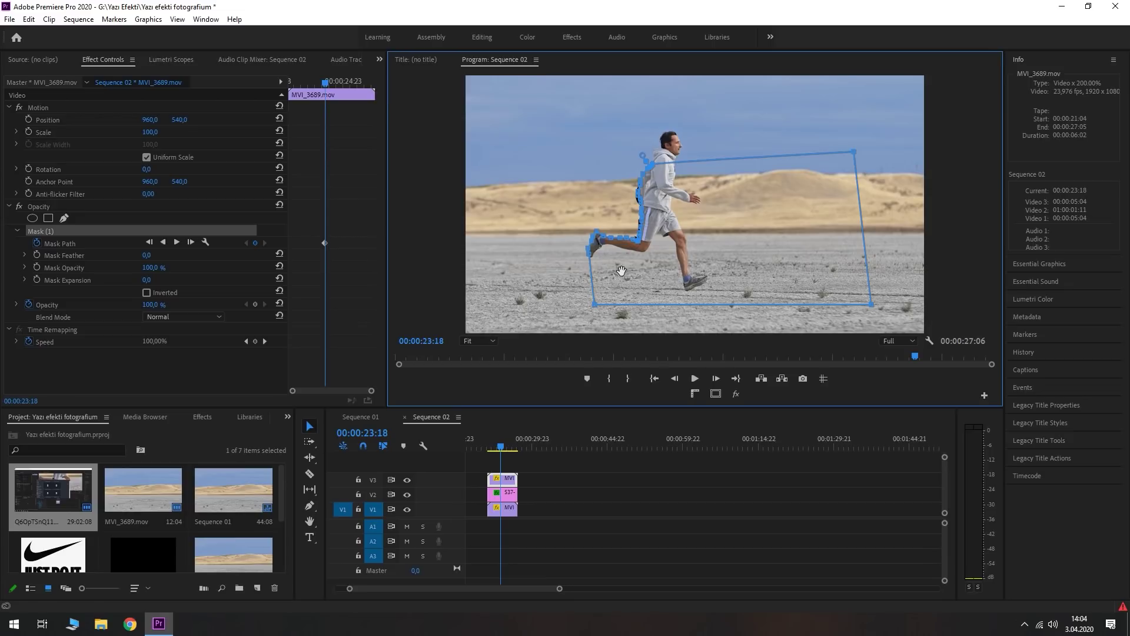
{"action": "left_click", "coordinate": [370, 150]}
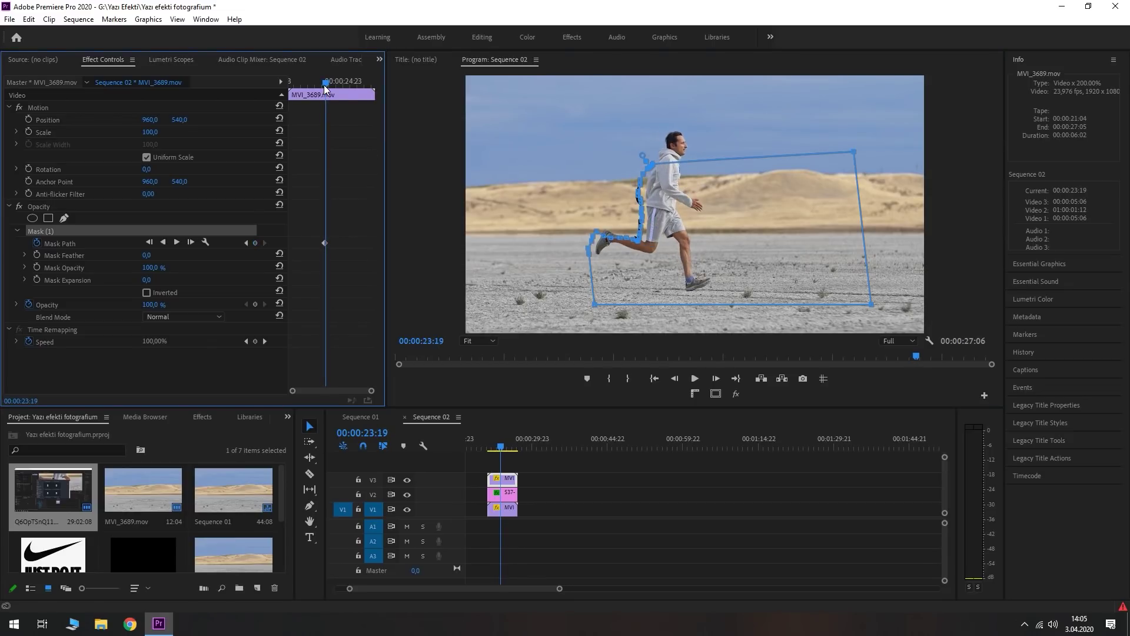
{"action": "left_click_drag", "start_coordinate": [324, 85], "coordinate": [325, 87]}
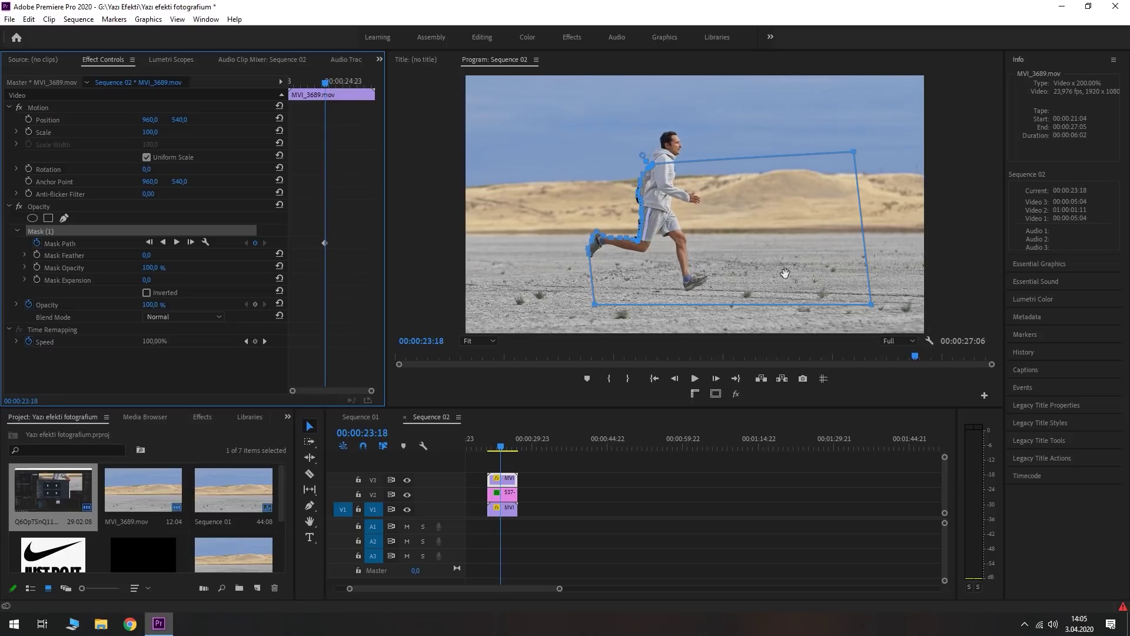
{"action": "left_click", "coordinate": [490, 341]}
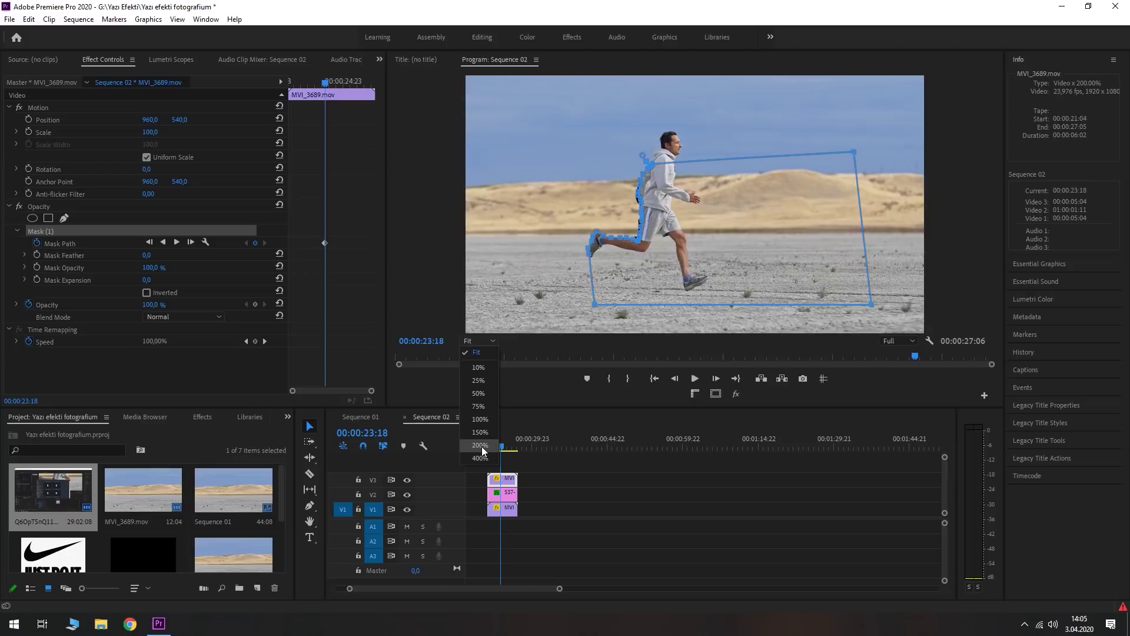
Magnify the Program monitor to 200% and bring the runner and mask into view.
{"action": "left_click", "coordinate": [479, 445]}
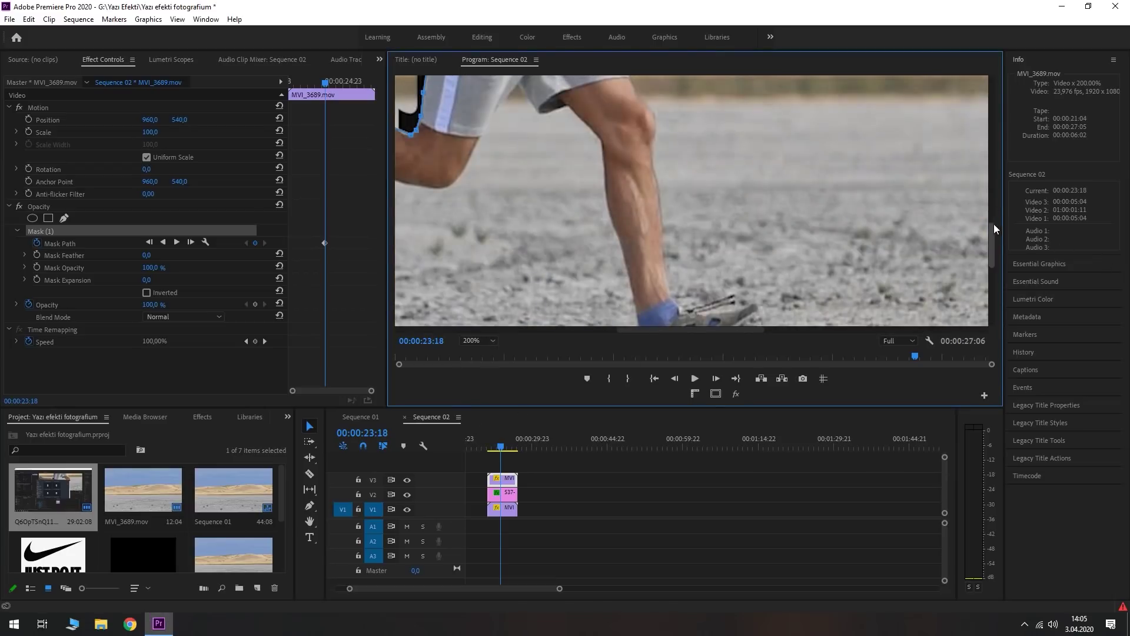
{"action": "left_click_drag", "start_coordinate": [990, 239], "coordinate": [990, 174]}
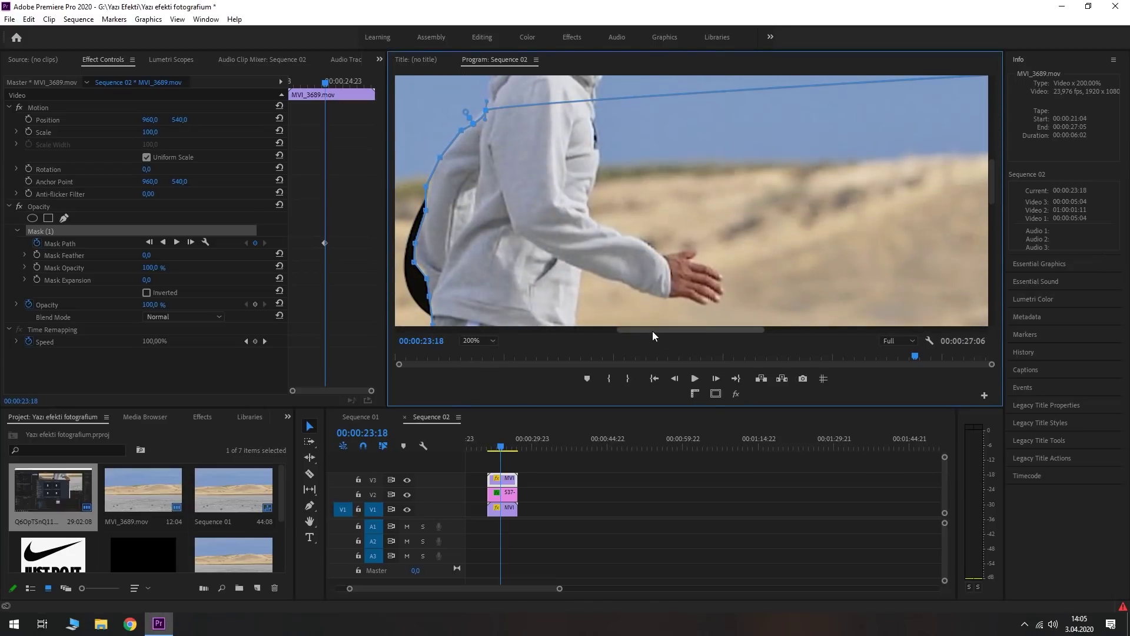
{"action": "left_click_drag", "start_coordinate": [652, 331], "coordinate": [605, 328]}
At 00:00:23:19, reshape the mask along the runner's back, torso, shoe and leg.
{"action": "key", "text": "Right"}
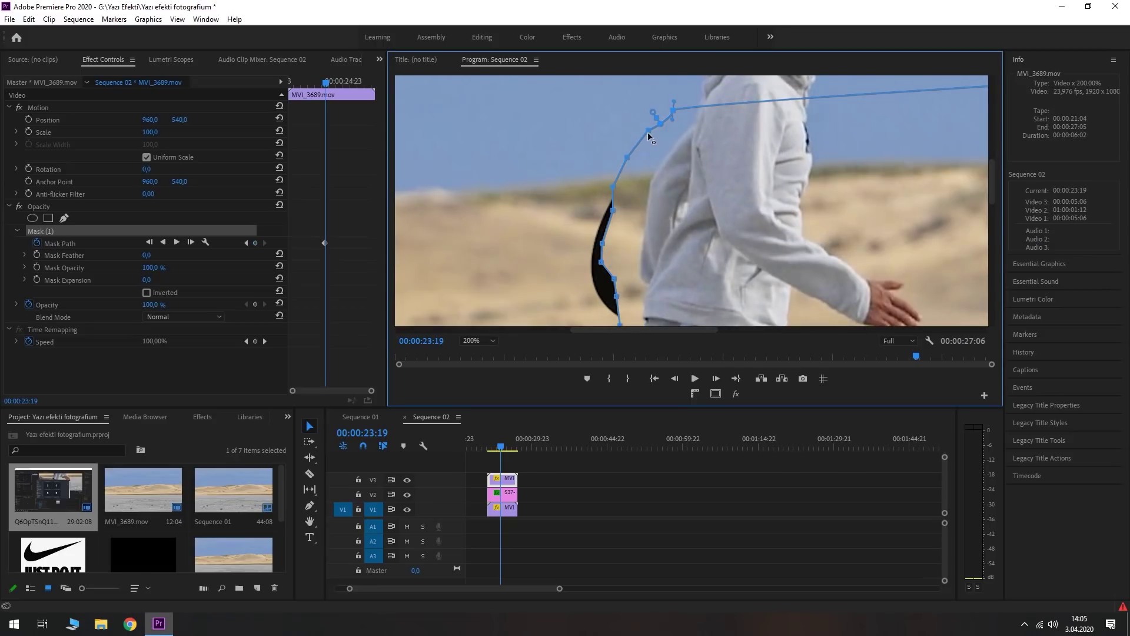
{"action": "left_click_drag", "start_coordinate": [647, 133], "coordinate": [613, 188]}
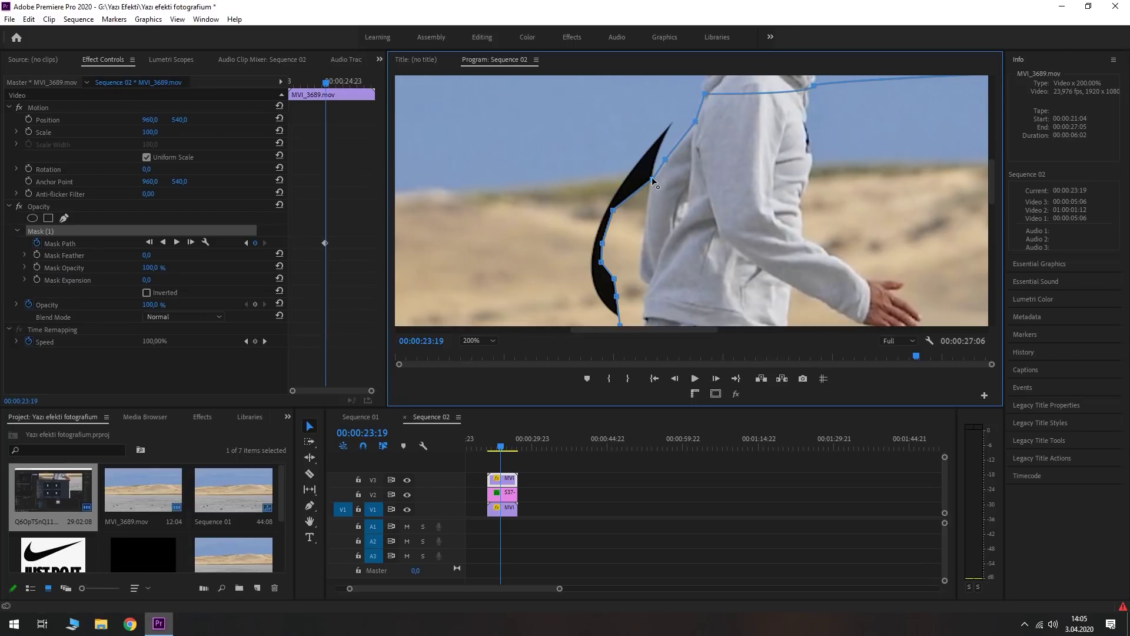
{"action": "left_click_drag", "start_coordinate": [611, 208], "coordinate": [647, 207]}
{"action": "mouse_move", "coordinate": [602, 243]}
{"action": "left_mouse_down"}
{"action": "mouse_move", "coordinate": [640, 246]}
{"action": "mouse_move", "coordinate": [611, 266]}
{"action": "mouse_move", "coordinate": [650, 281]}
{"action": "left_mouse_up"}
{"action": "mouse_move", "coordinate": [616, 296]}
{"action": "left_mouse_down"}
{"action": "mouse_move", "coordinate": [642, 296]}
{"action": "mouse_move", "coordinate": [641, 316]}
{"action": "left_mouse_up"}
{"action": "scroll", "coordinate": [643, 208], "scroll_direction": "down", "scroll_amount": 4}
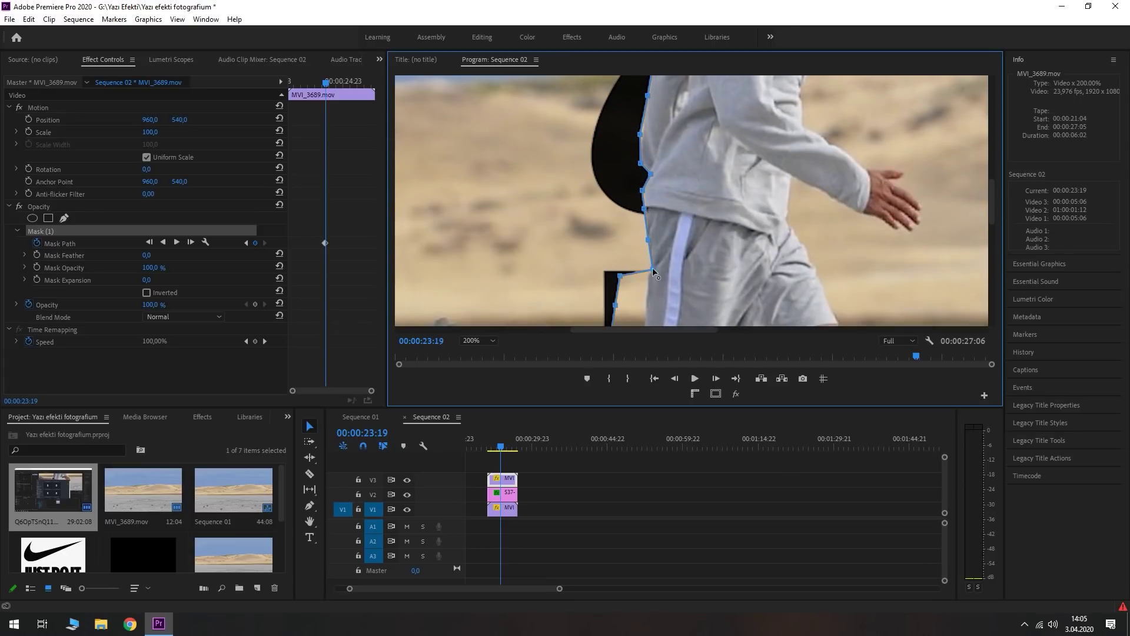
{"action": "scroll", "coordinate": [645, 199], "scroll_direction": "down", "scroll_amount": 3}
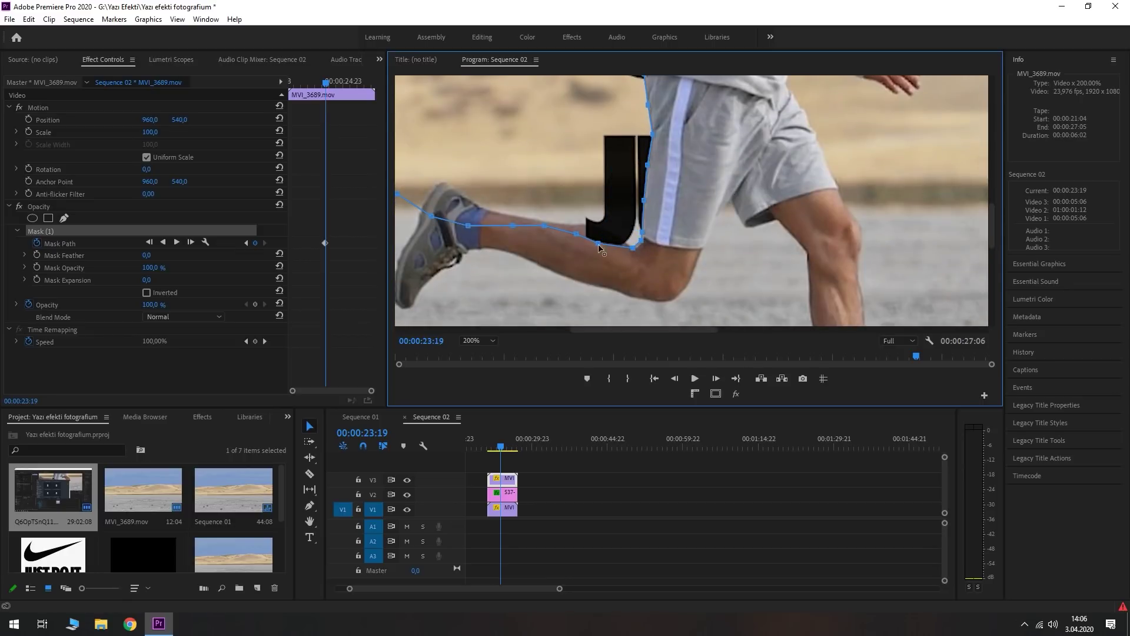
{"action": "left_click_drag", "start_coordinate": [468, 225], "coordinate": [484, 207]}
{"action": "scroll", "coordinate": [484, 229], "scroll_direction": "left", "scroll_amount": 3}
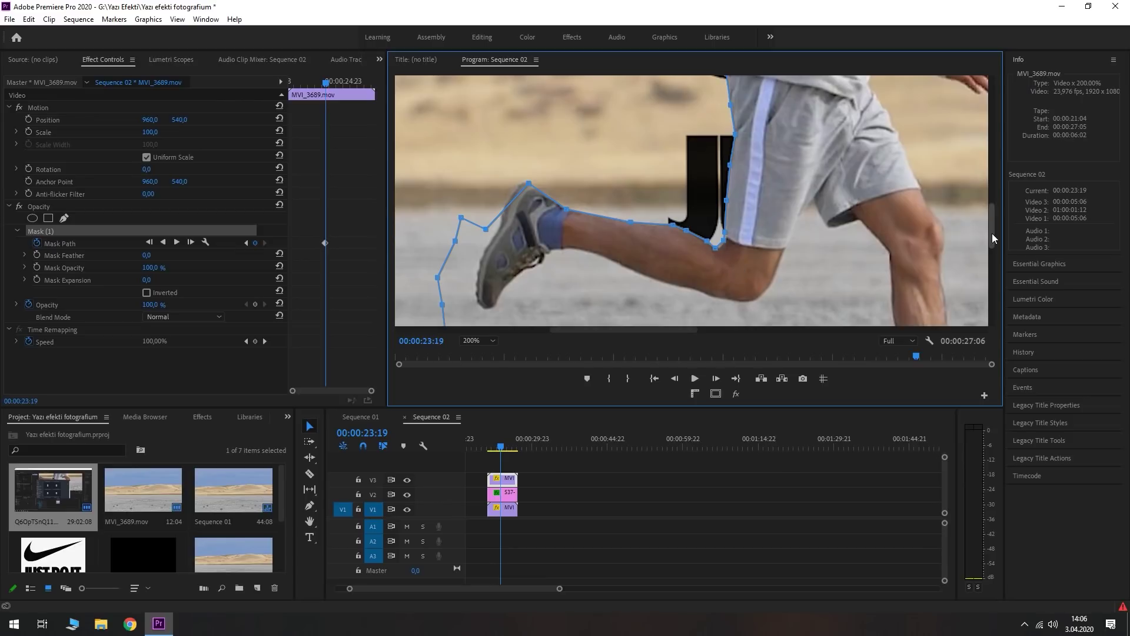
{"action": "mouse_move", "coordinate": [992, 237]}
{"action": "left_mouse_down"}
{"action": "mouse_move", "coordinate": [993, 183]}
{"action": "mouse_move", "coordinate": [976, 227]}
{"action": "left_mouse_up"}
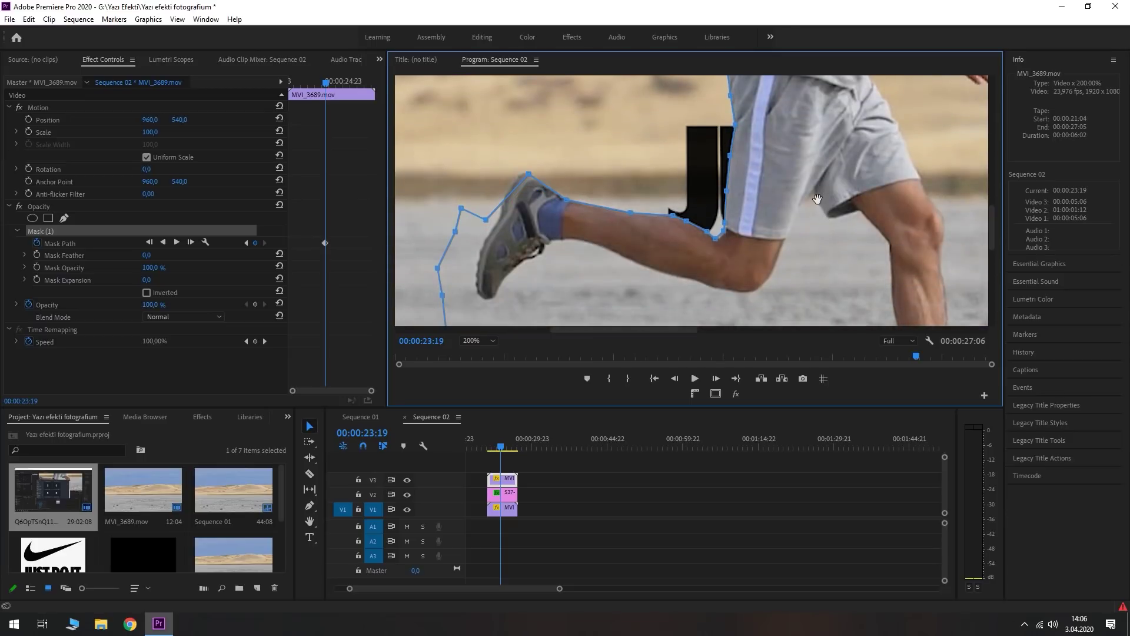
At 00:00:23:20 and 23:21, move the mask points to follow the hoodie's back.
{"action": "key", "text": "Right"}
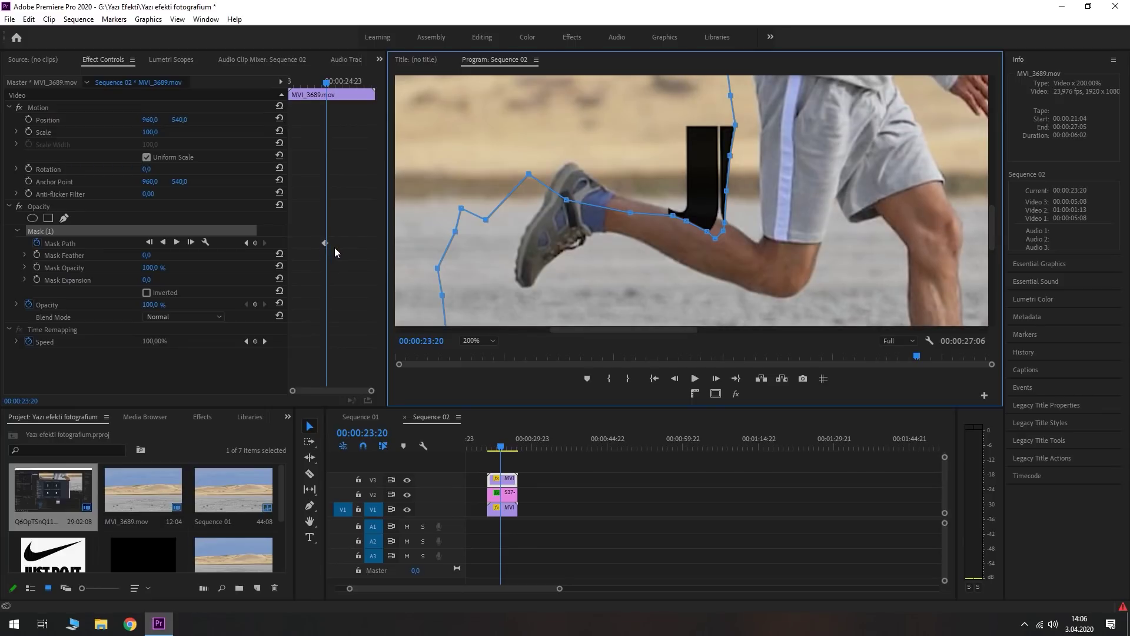
{"action": "left_click_drag", "start_coordinate": [989, 249], "coordinate": [993, 196]}
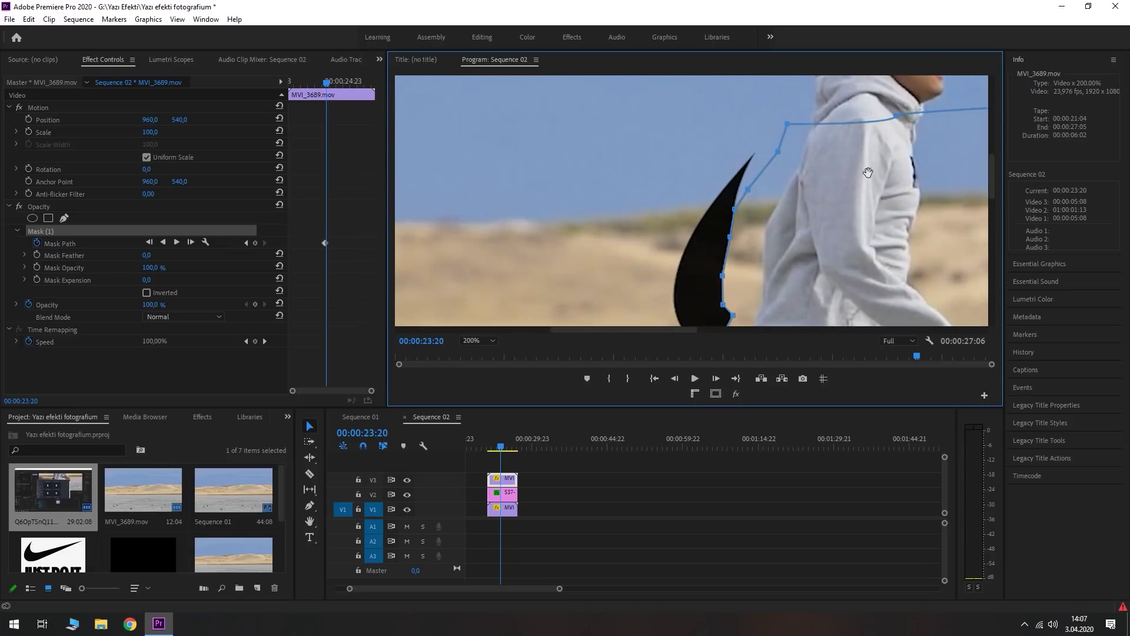
{"action": "left_click_drag", "start_coordinate": [729, 236], "coordinate": [740, 255]}
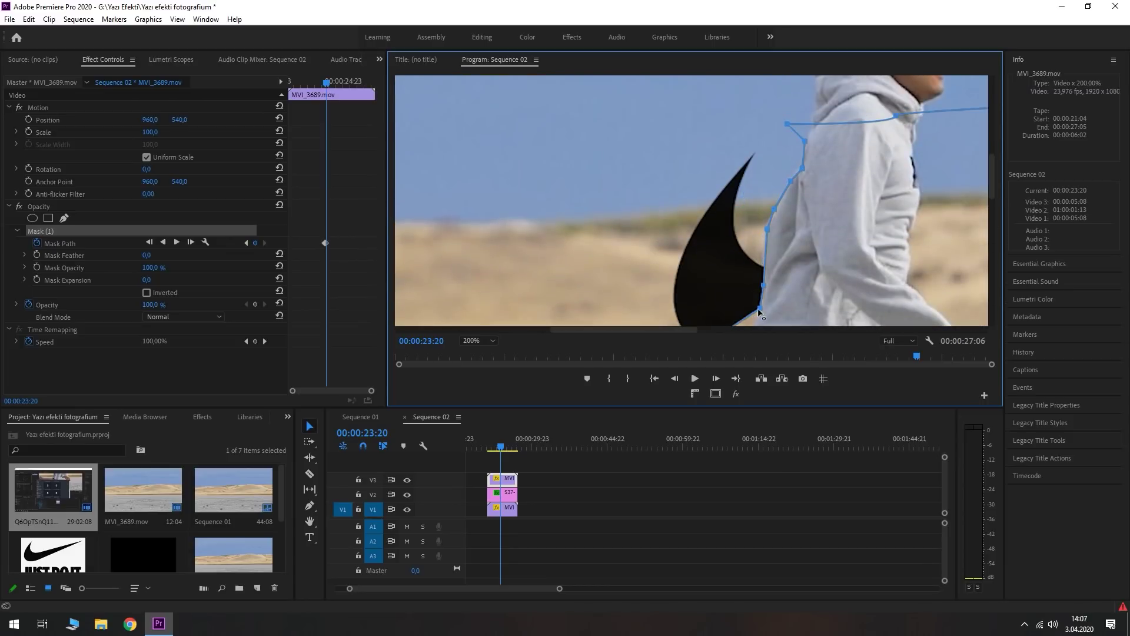
{"action": "scroll", "coordinate": [725, 229], "scroll_direction": "down", "scroll_amount": 5}
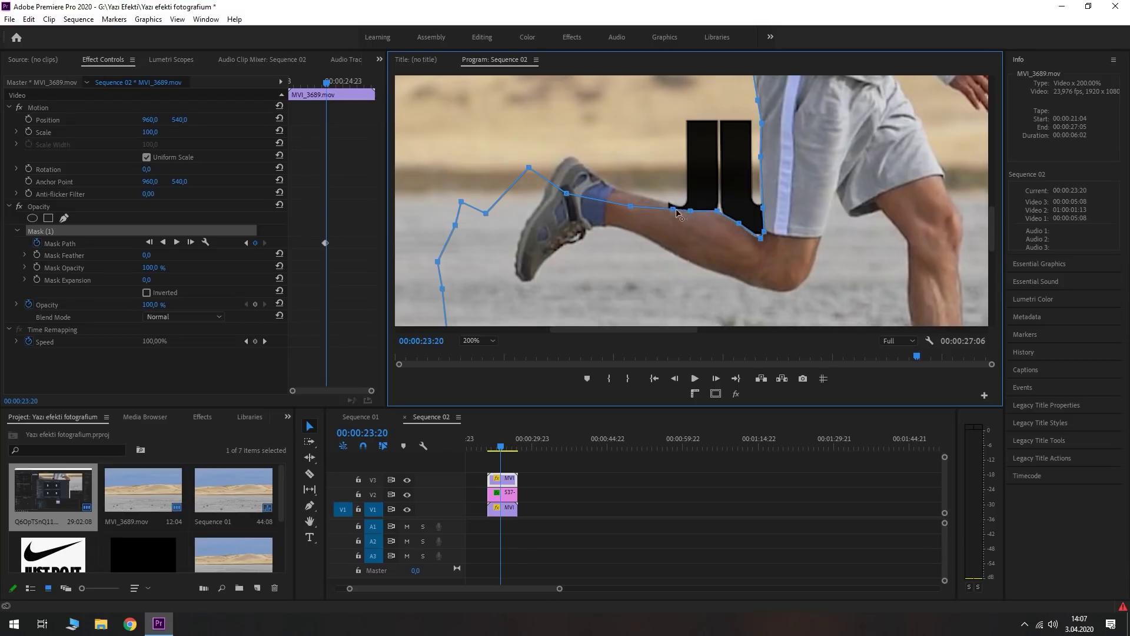
{"action": "key", "text": "Right"}
{"action": "scroll", "coordinate": [835, 151], "scroll_direction": "up", "scroll_amount": 5}
{"action": "left_click_drag", "start_coordinate": [767, 192], "coordinate": [797, 206]}
{"action": "left_click_drag", "start_coordinate": [763, 248], "coordinate": [797, 243]}
{"action": "scroll", "coordinate": [794, 235], "scroll_direction": "down", "scroll_amount": 5}
Step through 00:00:23:22 and 23:23 to 00:00:24:00, checking the mask.
{"action": "key", "text": "Right"}
{"action": "scroll", "coordinate": [927, 231], "scroll_direction": "up", "scroll_amount": 5}
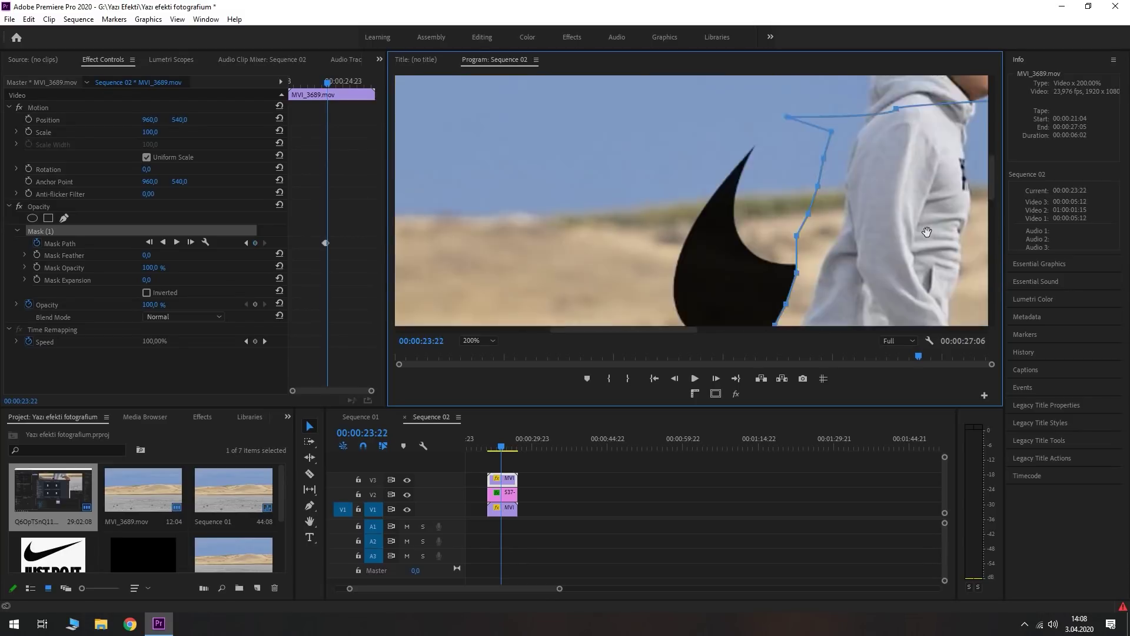
{"action": "scroll", "coordinate": [926, 231], "scroll_direction": "down", "scroll_amount": 3}
{"action": "scroll", "coordinate": [926, 231], "scroll_direction": "down", "scroll_amount": 2}
{"action": "key", "text": "Right"}
{"action": "scroll", "coordinate": [861, 173], "scroll_direction": "up", "scroll_amount": 5}
{"action": "scroll", "coordinate": [861, 173], "scroll_direction": "down", "scroll_amount": 5}
{"action": "key", "text": "Right"}
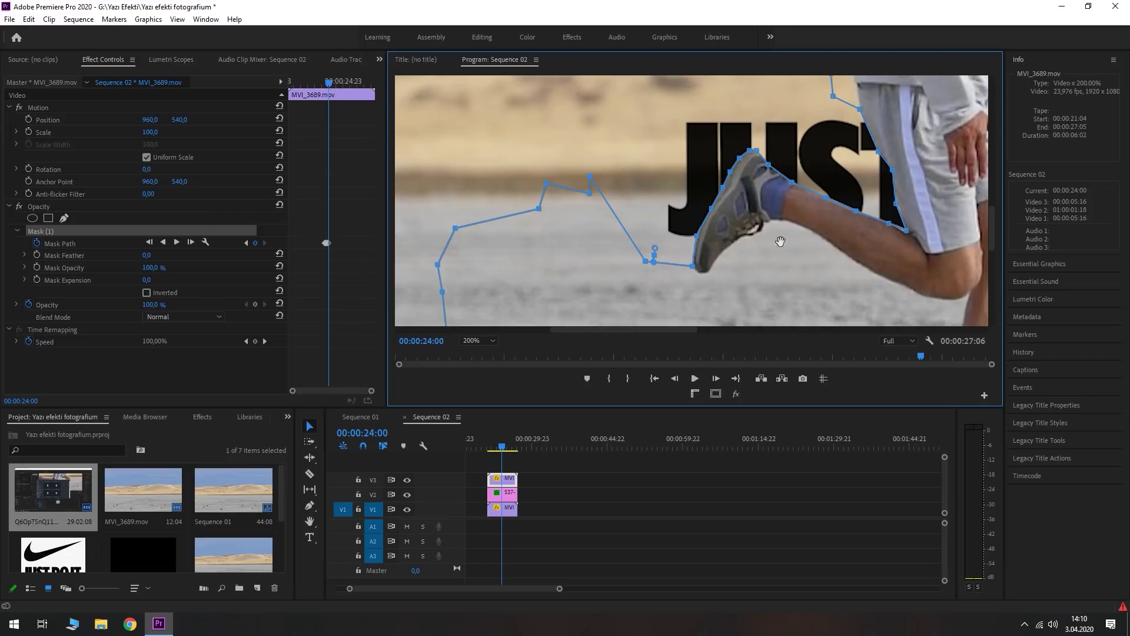
At 00:00:24:00, extend the mask point at the swoosh tip rightward.
{"action": "mouse_move", "coordinate": [571, 330]}
{"action": "left_mouse_down"}
{"action": "mouse_move", "coordinate": [615, 335]}
{"action": "mouse_move", "coordinate": [578, 340]}
{"action": "left_mouse_up"}
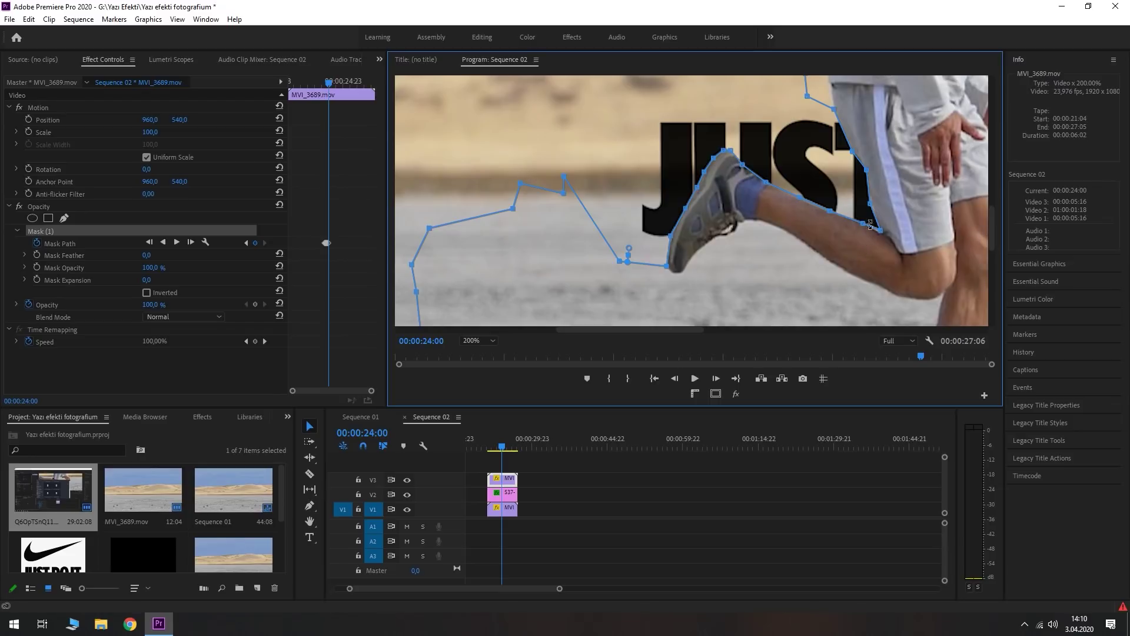
{"action": "left_click_drag", "start_coordinate": [994, 243], "coordinate": [991, 194]}
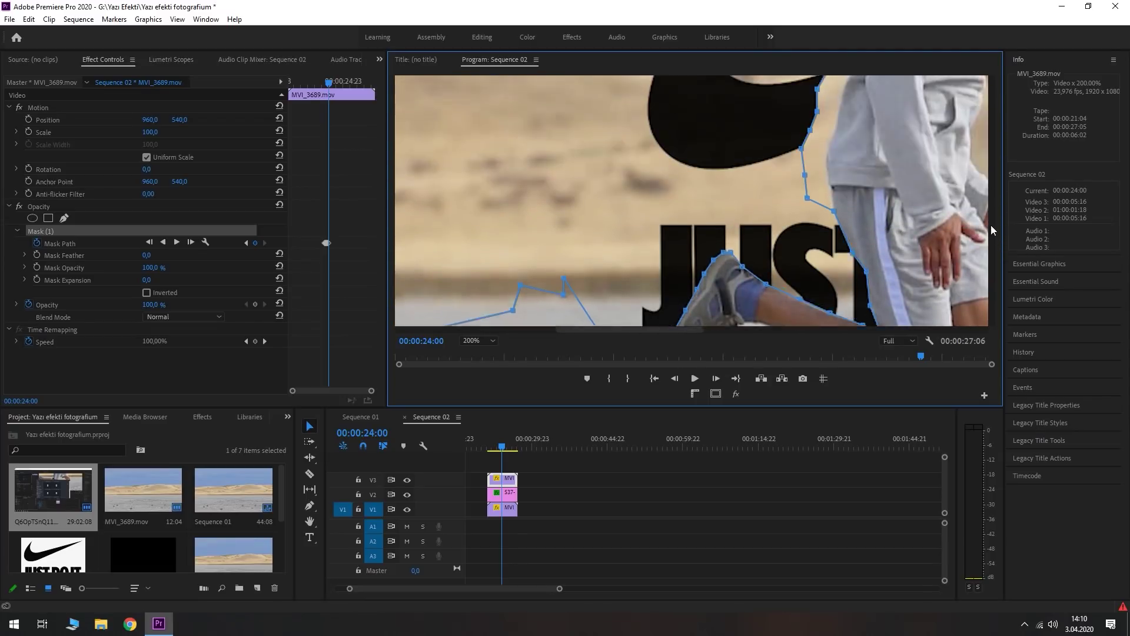
{"action": "left_click_drag", "start_coordinate": [835, 169], "coordinate": [863, 169]}
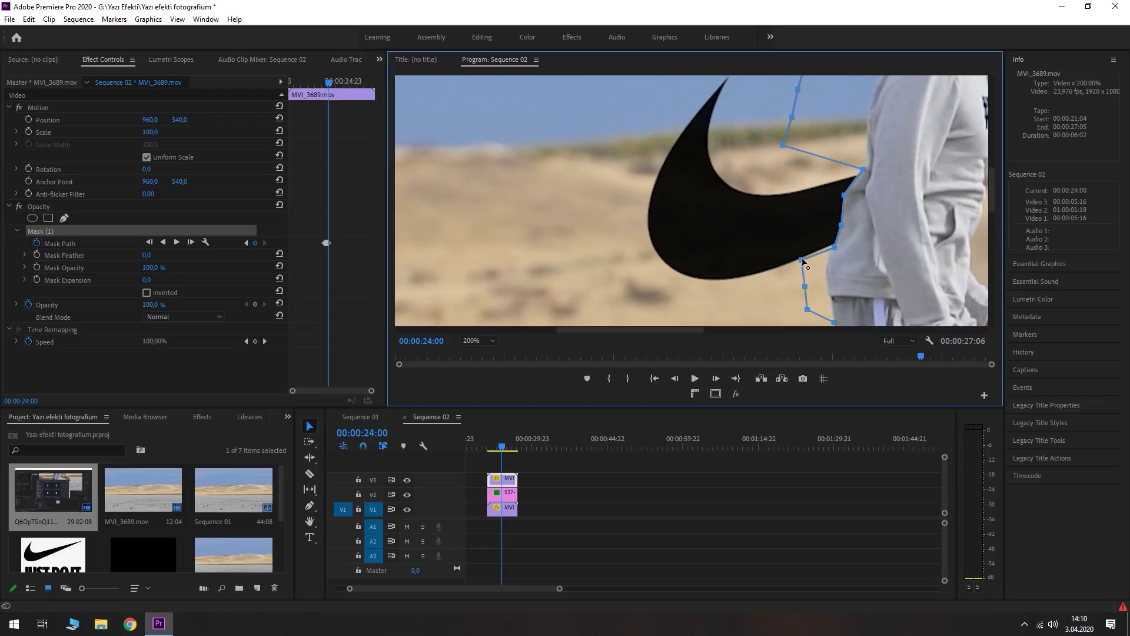
{"action": "scroll", "coordinate": [981, 197], "scroll_direction": "down", "scroll_amount": 5}
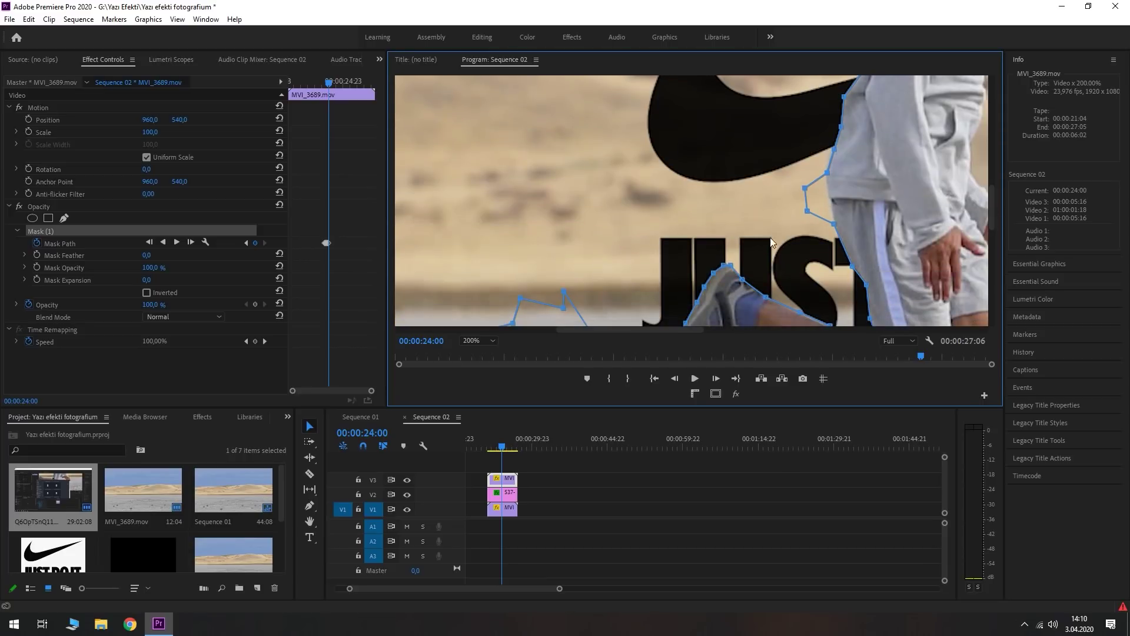
{"action": "scroll", "coordinate": [995, 221], "scroll_direction": "down", "scroll_amount": 2}
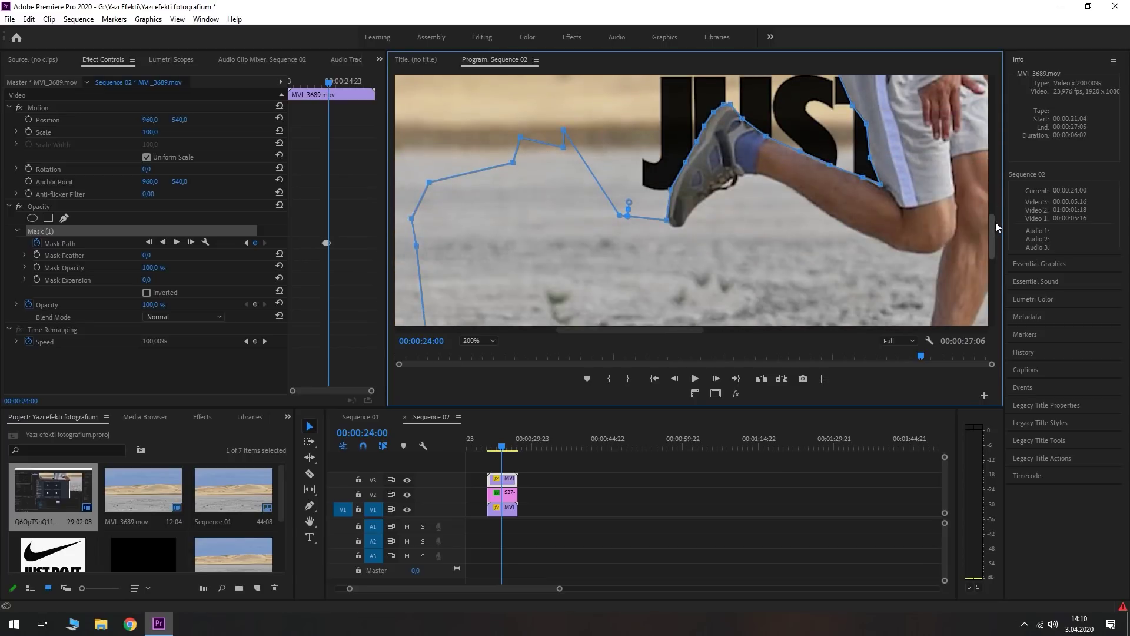
{"action": "scroll", "coordinate": [995, 221], "scroll_direction": "up", "scroll_amount": 4}
{"action": "scroll", "coordinate": [858, 210], "scroll_direction": "down", "scroll_amount": 3}
Two frames on, retrace the mask around the runner's leg, shoe edge and sole.
{"action": "key", "text": "Right"}
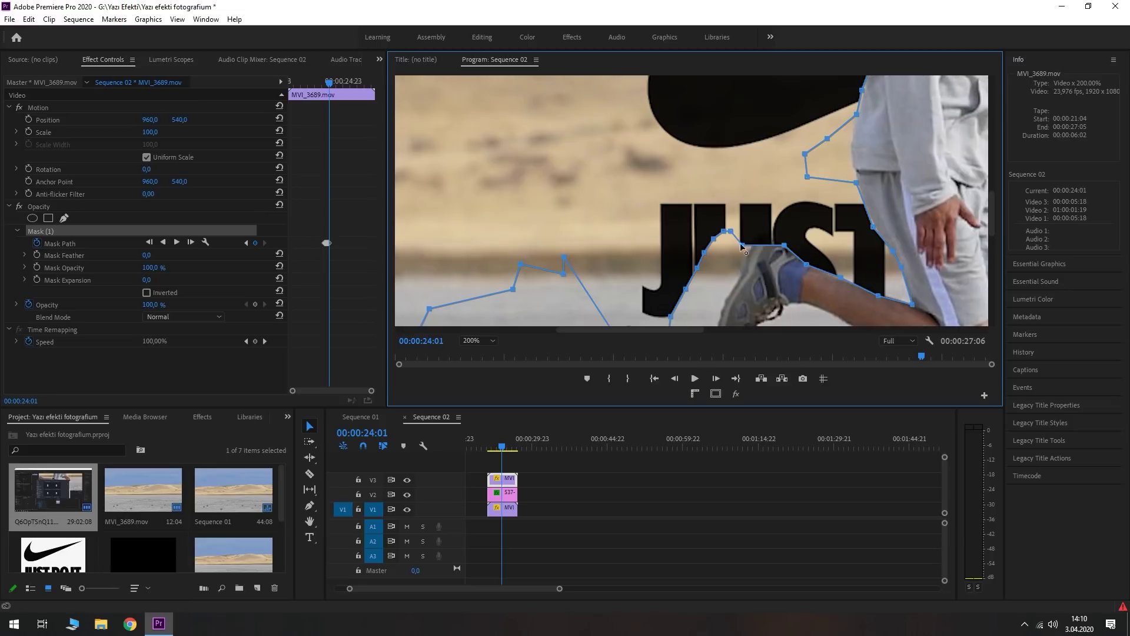
{"action": "scroll", "coordinate": [701, 283], "scroll_direction": "down", "scroll_amount": 3}
{"action": "scroll", "coordinate": [889, 107], "scroll_direction": "up", "scroll_amount": 6}
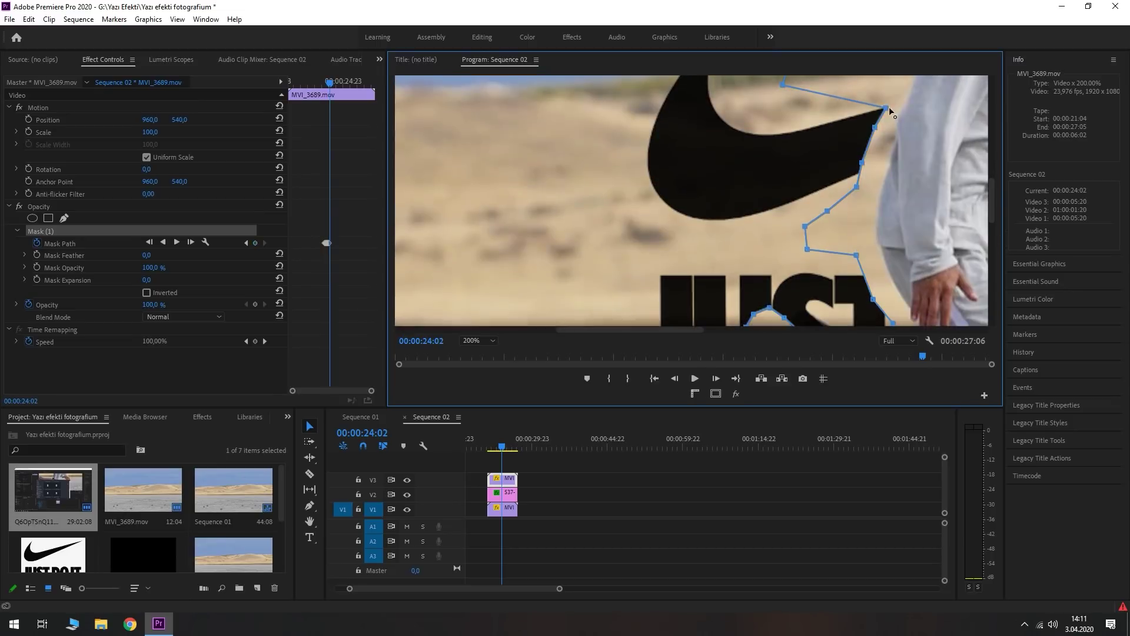
{"action": "scroll", "coordinate": [860, 177], "scroll_direction": "down", "scroll_amount": 5}
{"action": "key", "text": "Right"}
{"action": "left_click_drag", "start_coordinate": [861, 126], "coordinate": [881, 118]}
{"action": "left_click_drag", "start_coordinate": [893, 194], "coordinate": [910, 178]}
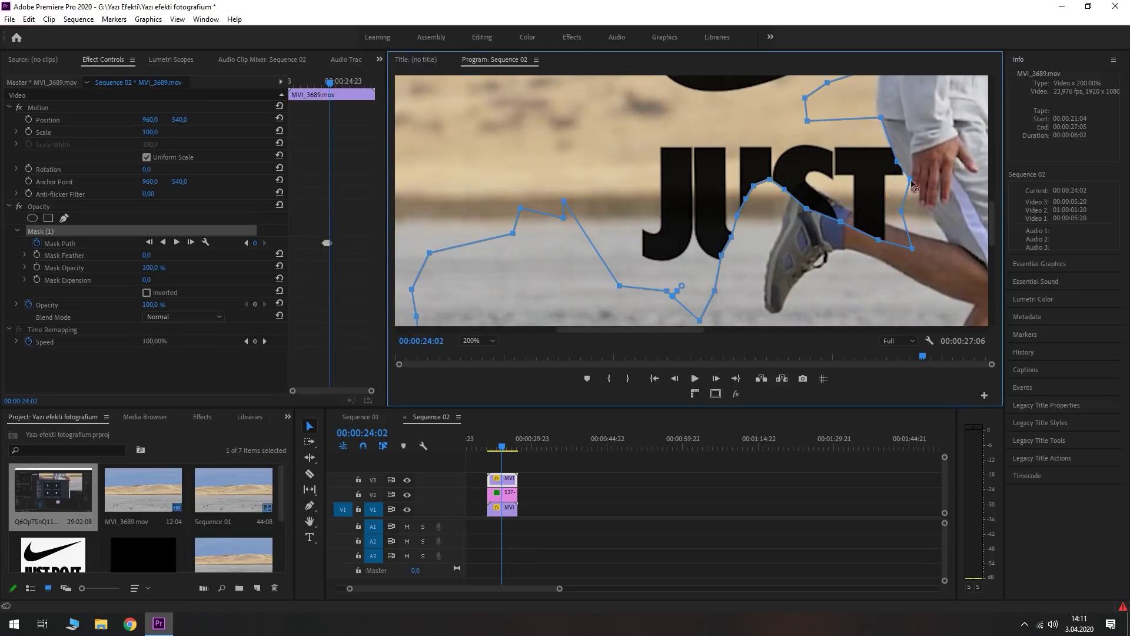
{"action": "left_click_drag", "start_coordinate": [912, 247], "coordinate": [947, 241]}
{"action": "left_click_drag", "start_coordinate": [841, 221], "coordinate": [845, 207]}
{"action": "left_click_drag", "start_coordinate": [770, 179], "coordinate": [798, 184]}
{"action": "left_click_drag", "start_coordinate": [722, 255], "coordinate": [766, 303]}
Advance two more frames to check the mask against the runner.
{"action": "key", "text": "Right"}
{"action": "scroll", "coordinate": [824, 265], "scroll_direction": "up", "scroll_amount": 4}
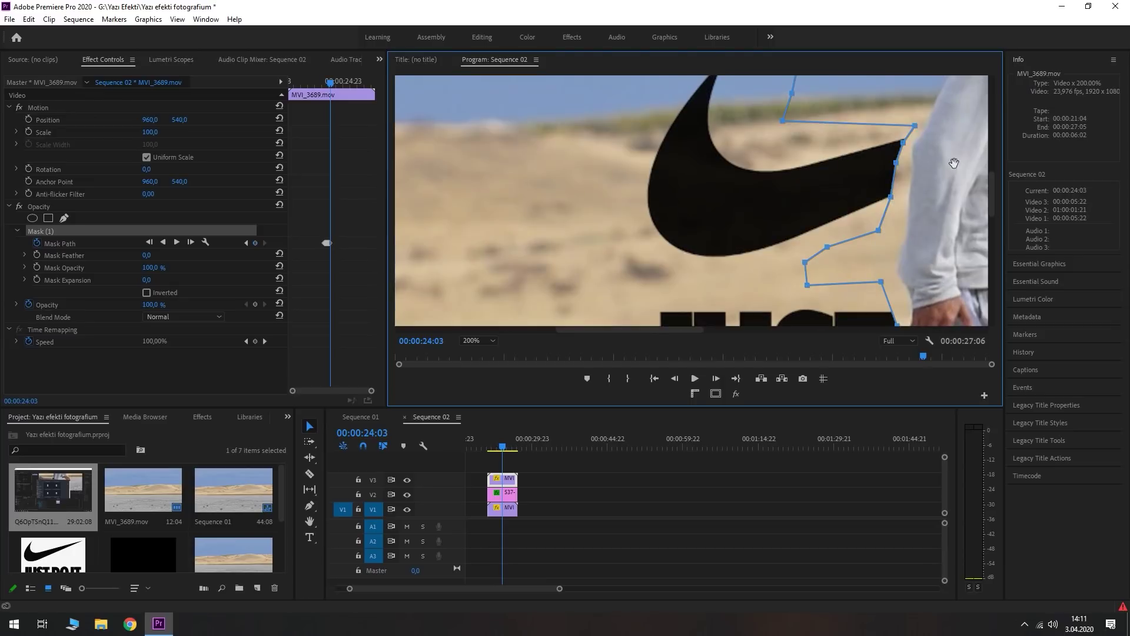
{"action": "scroll", "coordinate": [918, 283], "scroll_direction": "down", "scroll_amount": 1}
{"action": "key", "text": "Right"}
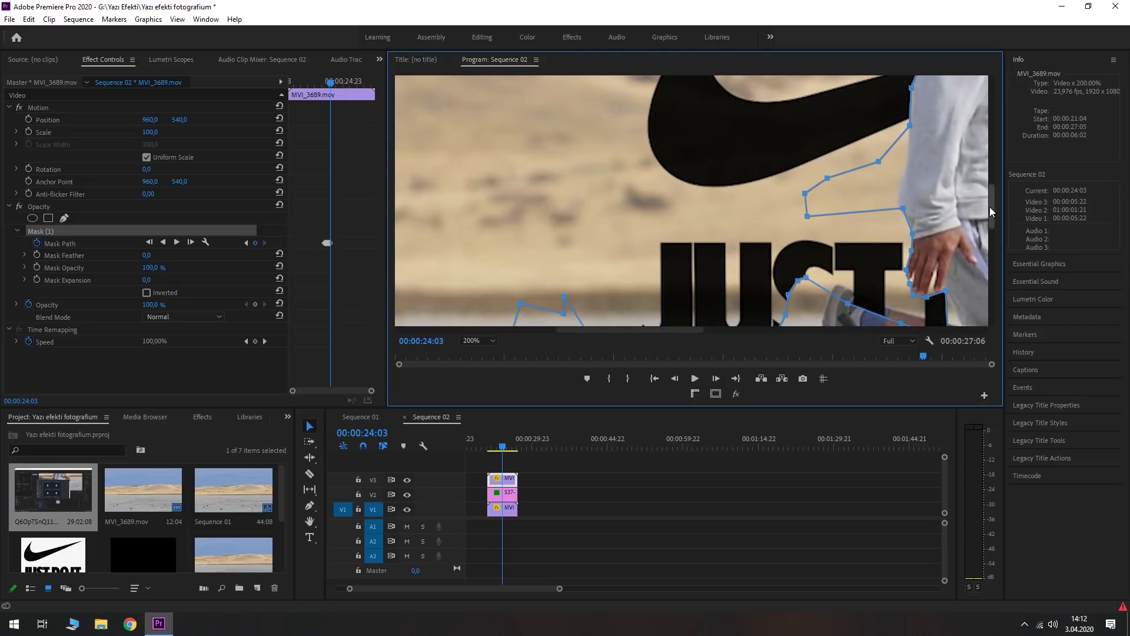
{"action": "scroll", "coordinate": [501, 269], "scroll_direction": "down", "scroll_amount": 4}
Step forward four frames to follow the runner's hand, arm and leg.
{"action": "scroll", "coordinate": [501, 269], "scroll_direction": "up", "scroll_amount": 5}
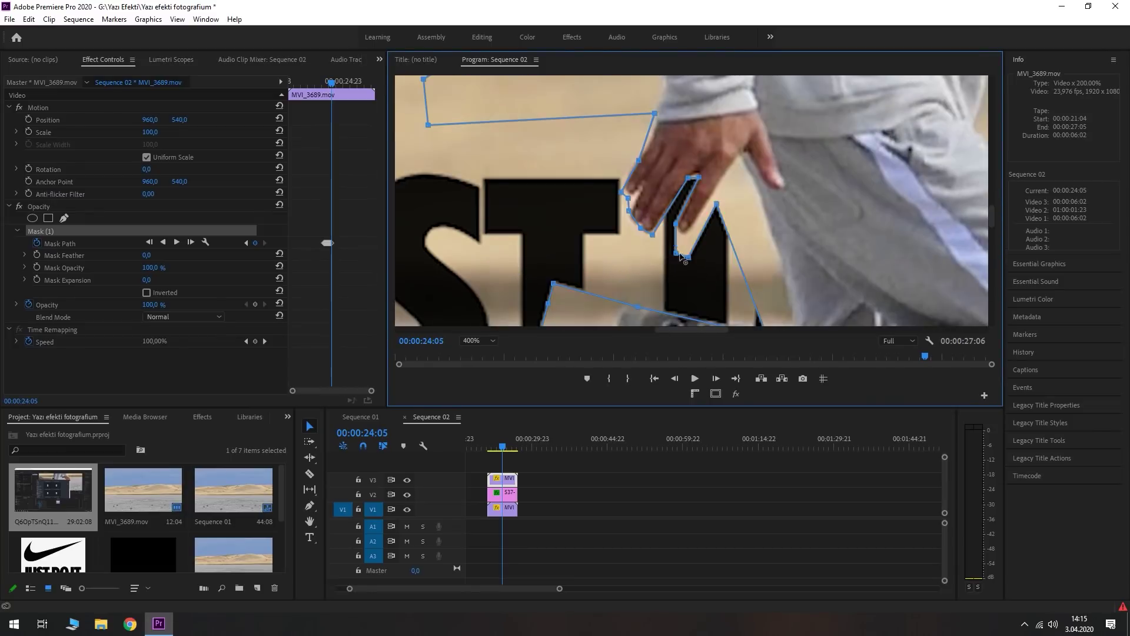
{"action": "key", "text": "Right"}
{"action": "key", "text": "Right"}
{"action": "key", "text": "Right"}
{"action": "key", "text": "Right"}
{"action": "key", "text": "Right"}
{"action": "key", "text": "Right"}
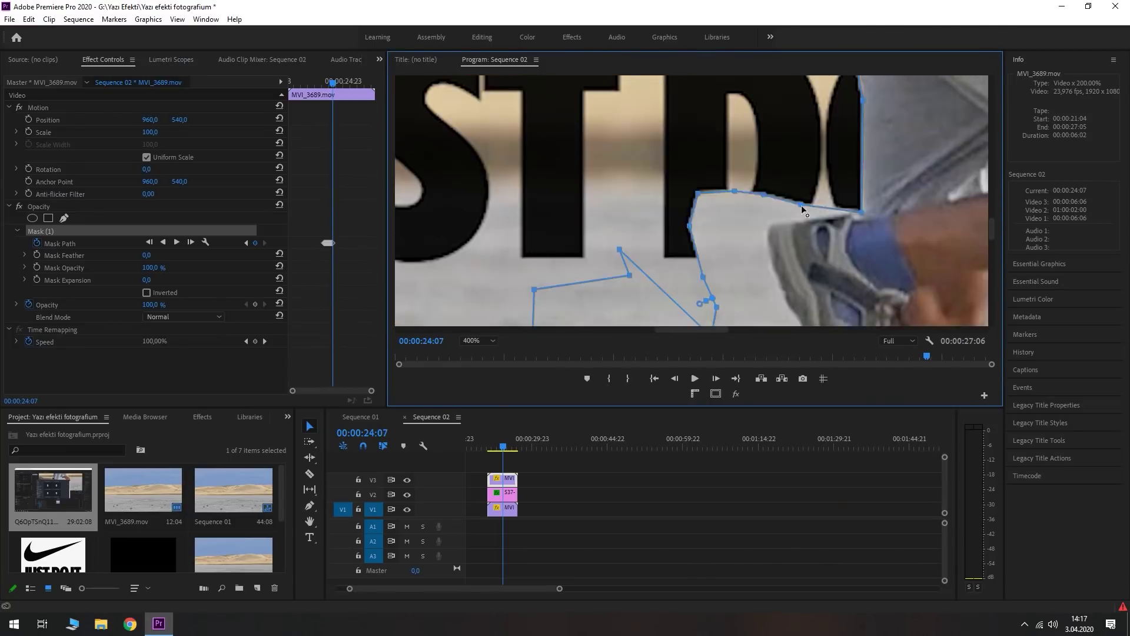
{"action": "scroll", "coordinate": [836, 204], "scroll_direction": "up", "scroll_amount": 4}
{"action": "key", "text": "Right"}
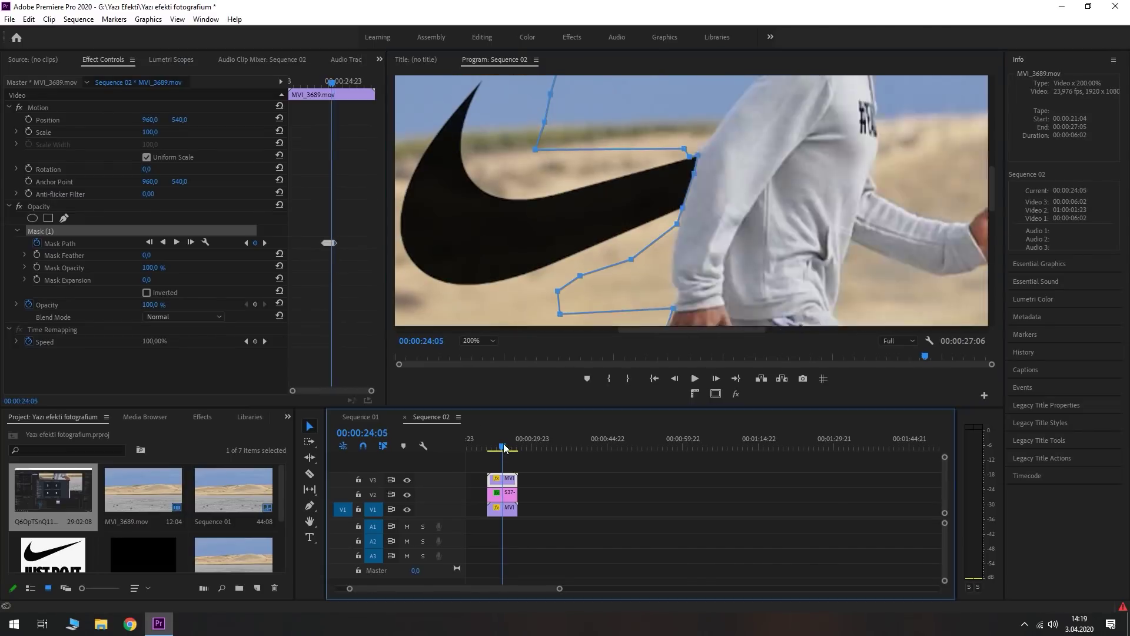
{"action": "key", "text": "Right"}
{"action": "key", "text": "Right"}
{"action": "key", "text": "Right"}
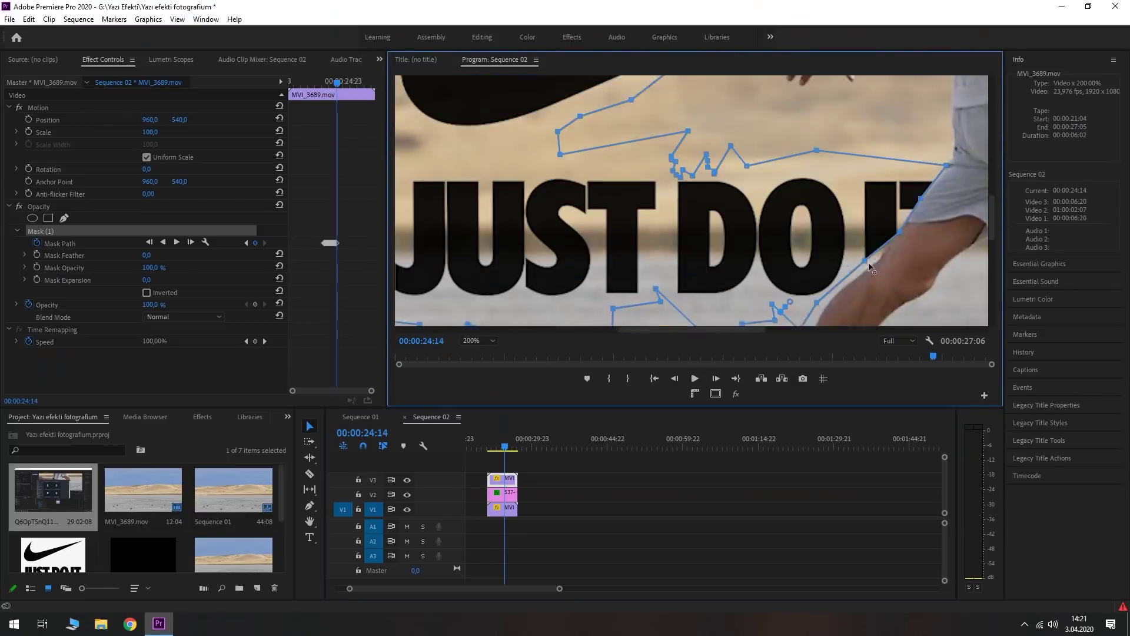
{"action": "key", "text": "Right"}
{"action": "key", "text": "Right"}
{"action": "key", "text": "Right"}
{"action": "key", "text": "Right"}
{"action": "key", "text": "Right"}
{"action": "scroll", "coordinate": [958, 301], "scroll_direction": "up", "scroll_amount": 5}
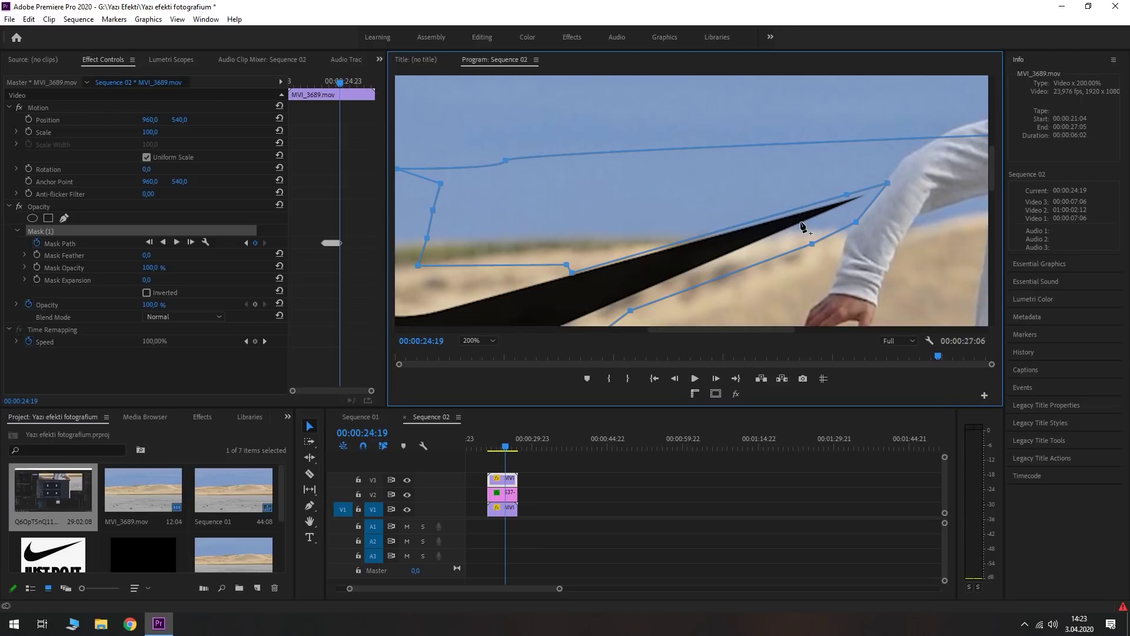
Adjust the panel view, then go to the frame with the kicked shoe.
{"action": "left_click_drag", "start_coordinate": [992, 179], "coordinate": [1001, 231]}
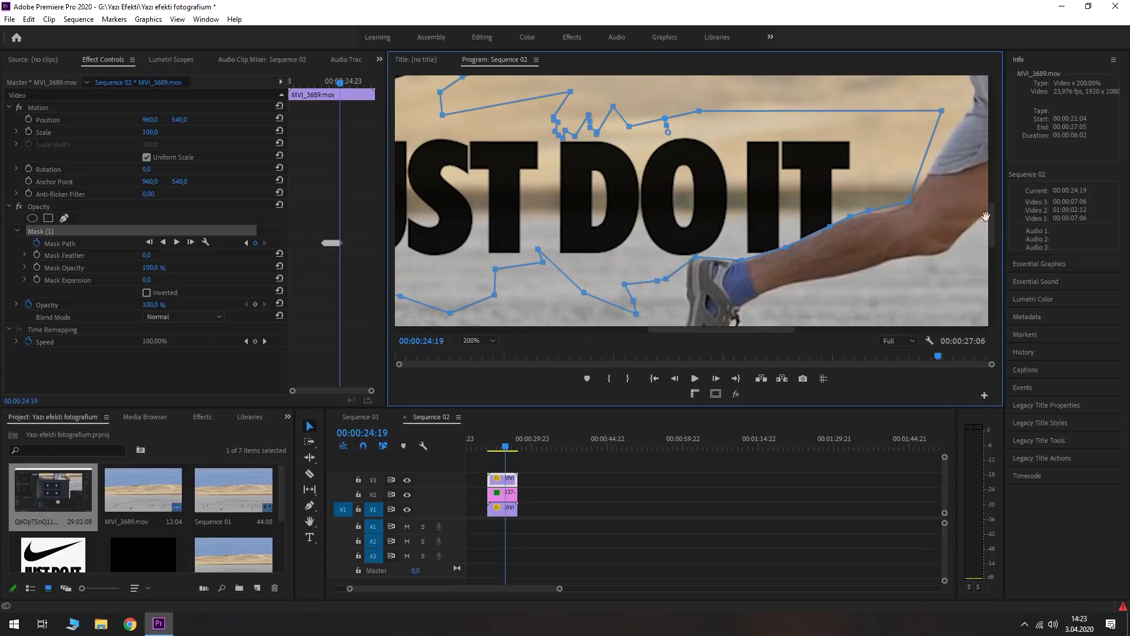
{"action": "left_click_drag", "start_coordinate": [992, 233], "coordinate": [992, 248]}
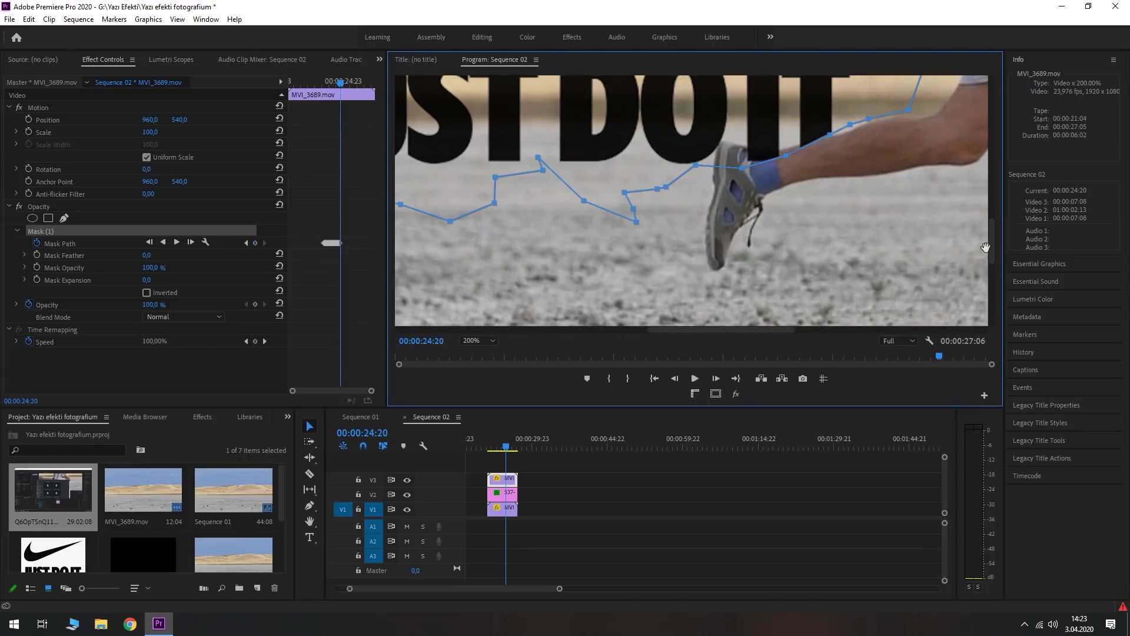
{"action": "left_click_drag", "start_coordinate": [994, 247], "coordinate": [991, 227]}
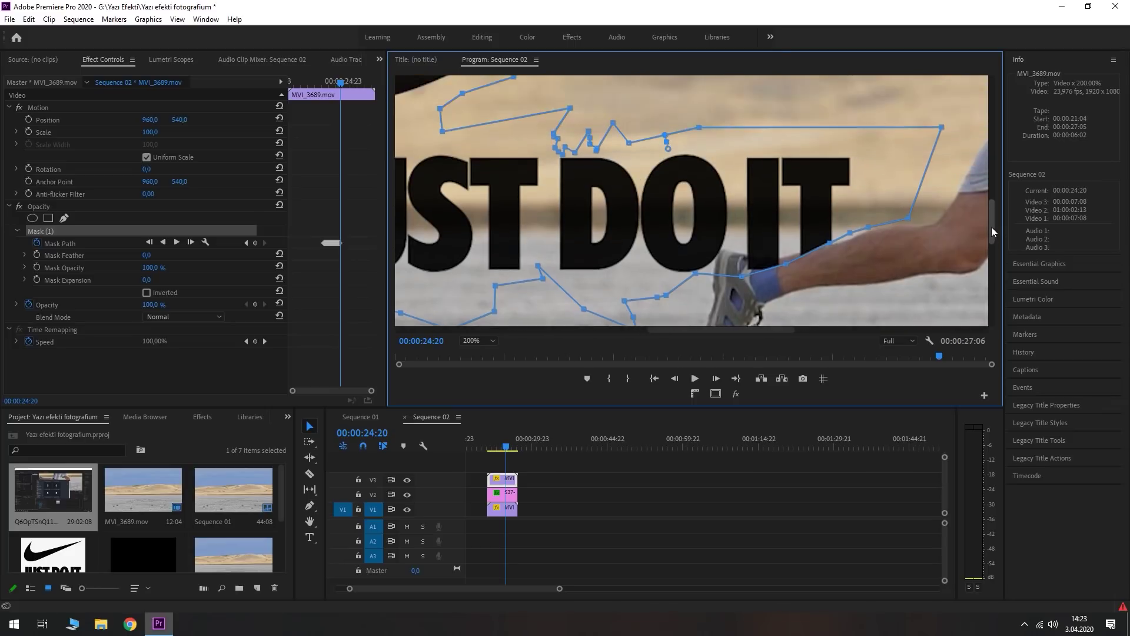
{"action": "key", "text": "Right"}
{"action": "key", "text": "Right"}
{"action": "key", "text": "Right"}
{"action": "key", "text": "shift+Left"}
{"action": "key", "text": "shift+Left"}
{"action": "key", "text": "shift+Left"}
{"action": "key", "text": "shift+Left"}
{"action": "key", "text": "shift+Left"}
{"action": "key", "text": "shift+Left"}
Check the mask frame by frame around 24:02, deselect Mask (1), and play to the end.
{"action": "key", "text": "Right"}
{"action": "key", "text": "Right"}
{"action": "key", "text": "Right"}
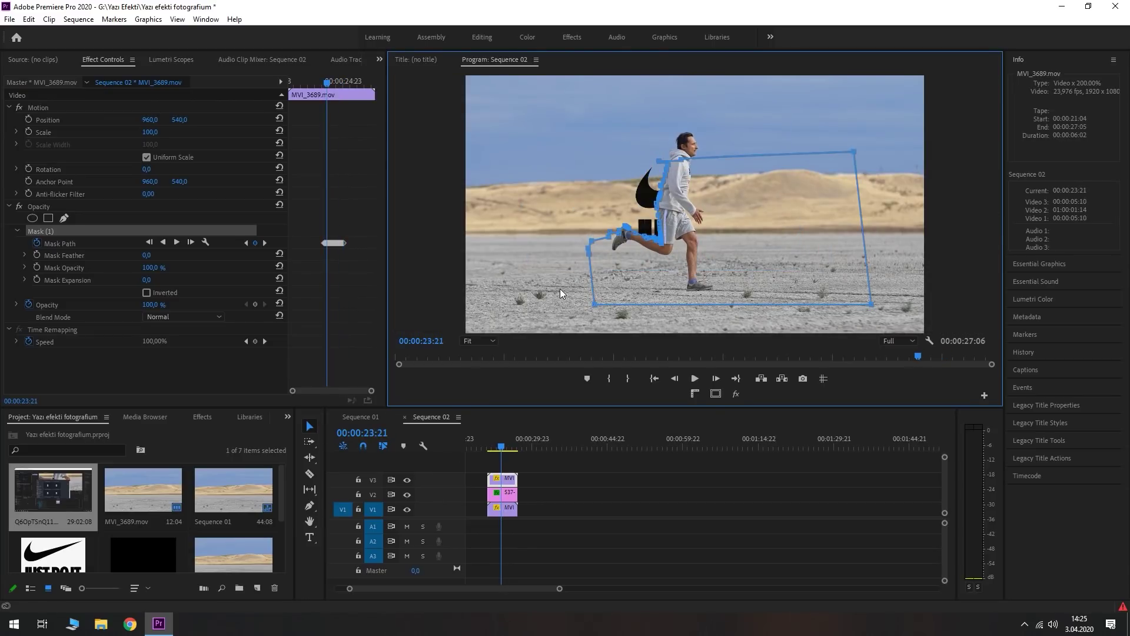
{"action": "key", "text": "Right"}
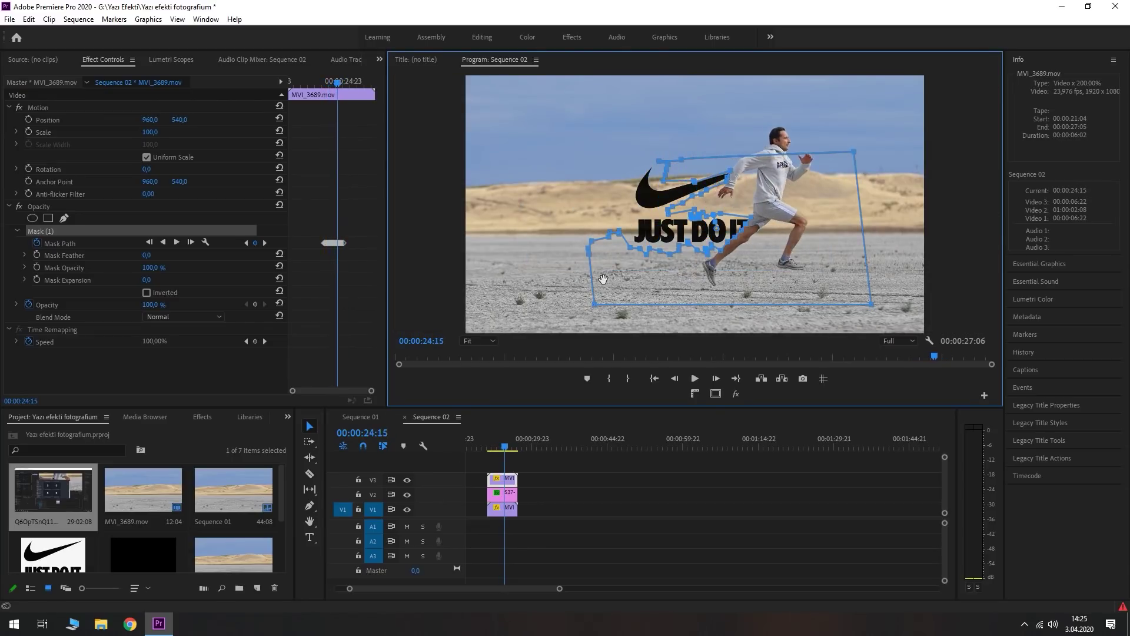
{"action": "key", "text": "Right"}
{"action": "key", "text": "Left"}
{"action": "key", "text": "Left"}
{"action": "key", "text": "Left"}
{"action": "key", "text": "Left"}
{"action": "key", "text": "Left"}
{"action": "key", "text": "Left"}
{"action": "key", "text": "Left"}
{"action": "key", "text": "Left"}
{"action": "key", "text": "Left"}
{"action": "key", "text": "Left"}
{"action": "key", "text": "Left"}
{"action": "key", "text": "Left"}
{"action": "key", "text": "Right"}
{"action": "key", "text": "Right"}
{"action": "key", "text": "Right"}
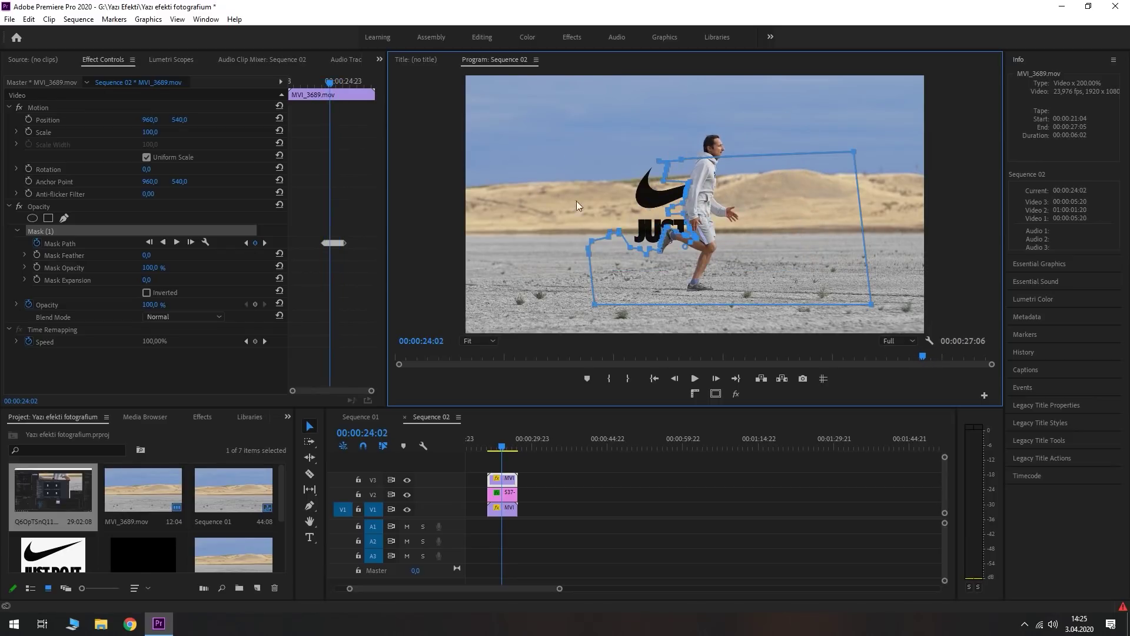
{"action": "left_click", "coordinate": [79, 371]}
{"action": "key", "text": "Right"}
{"action": "key", "text": "Right"}
{"action": "key", "text": "Right"}
{"action": "key", "text": "Right"}
{"action": "key", "text": "Right"}
{"action": "key", "text": "Right"}
{"action": "key", "text": "Right"}
{"action": "key", "text": "Right"}
{"action": "key", "text": "Right"}
{"action": "key", "text": "Right"}
{"action": "key", "text": "Right"}
{"action": "key", "text": "Right"}
{"action": "key", "text": "Right"}
{"action": "key", "text": "Right"}
{"action": "key", "text": "Right"}
{"action": "key", "text": "Right"}
{"action": "key", "text": "Right"}
{"action": "key", "text": "Right"}
{"action": "key", "text": "Left"}
{"action": "key", "text": "Left"}
{"action": "key", "text": "Left"}
{"action": "key", "text": "Left"}
{"action": "key", "text": "Left"}
{"action": "key", "text": "Left"}
{"action": "key", "text": "Right"}
{"action": "key", "text": "Right"}
{"action": "key", "text": "Right"}
{"action": "key", "text": "Right"}
{"action": "key", "text": "Right"}
{"action": "key", "text": "Right"}
{"action": "key", "text": "Right"}
{"action": "key", "text": "Right"}
{"action": "key", "text": "Left"}
{"action": "key", "text": "Left"}
{"action": "key", "text": "Left"}
{"action": "key", "text": "Left"}
{"action": "key", "text": "Left"}
{"action": "key", "text": "Left"}
{"action": "key", "text": "Left"}
{"action": "key", "text": "space"}
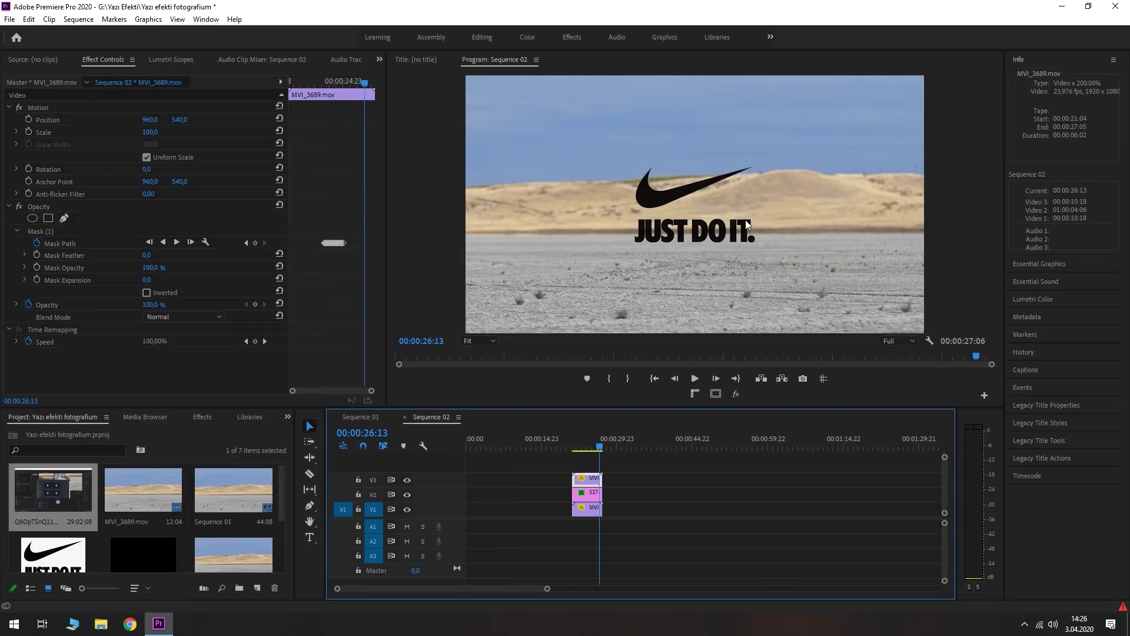
Move the playhead back to about 00:00:22:07 and replay the shot.
{"action": "left_click", "coordinate": [578, 445]}
{"action": "key", "text": "space"}
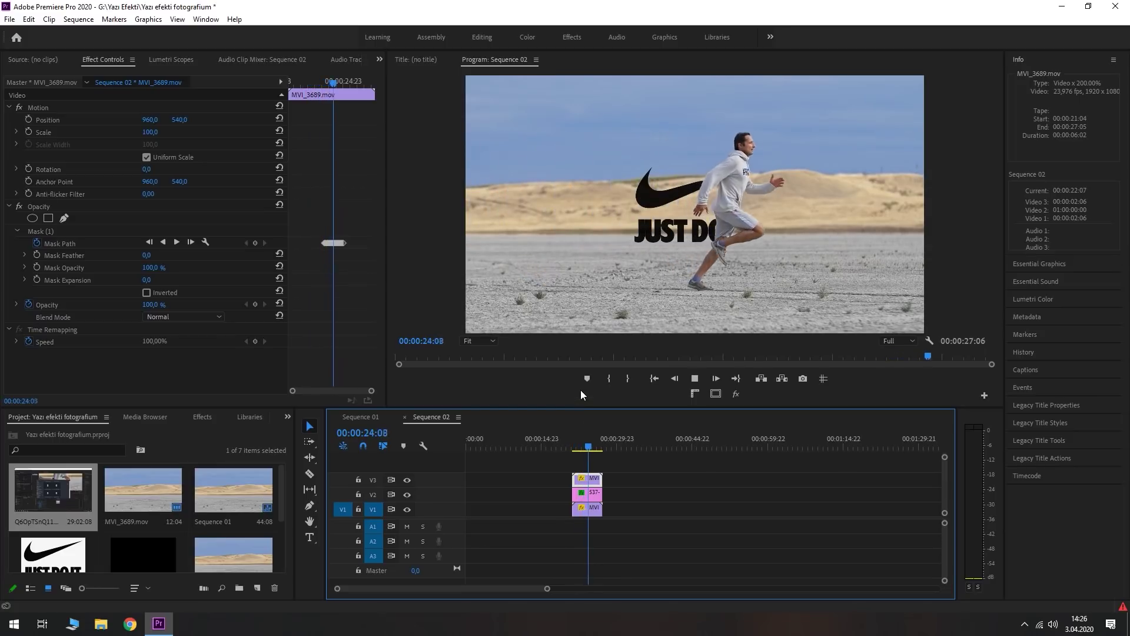
{"action": "left_click", "coordinate": [578, 449]}
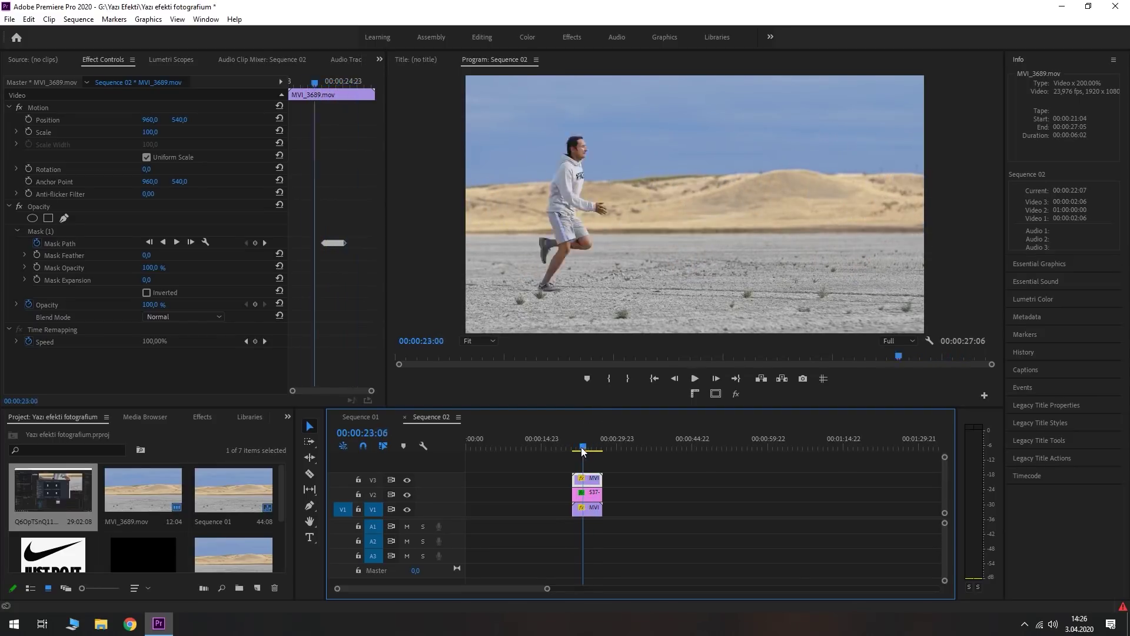